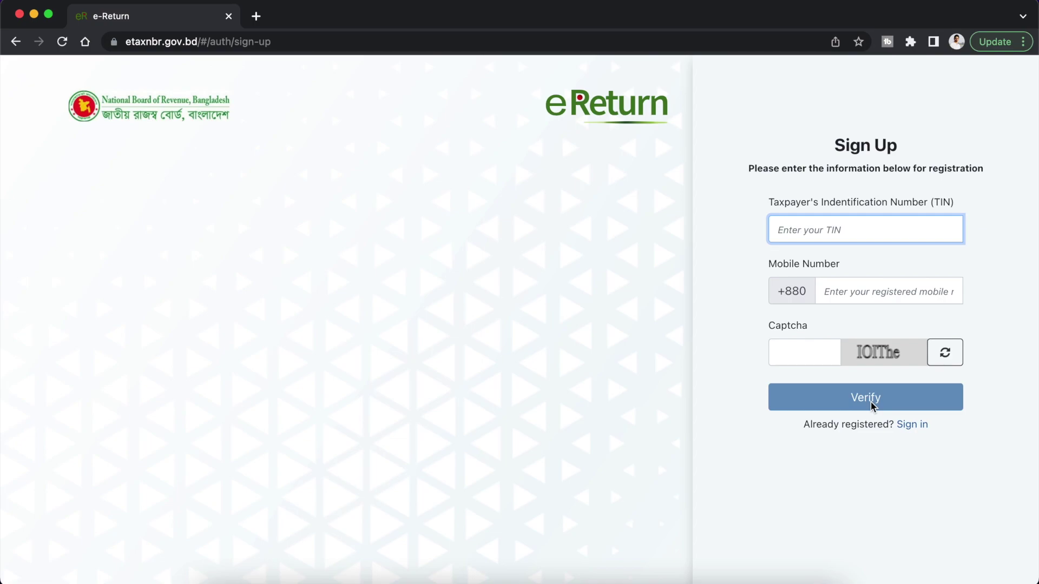
- Switch from registration to the sign-in page and sign in with the TIN, account password and captcha
left_click(911, 426)
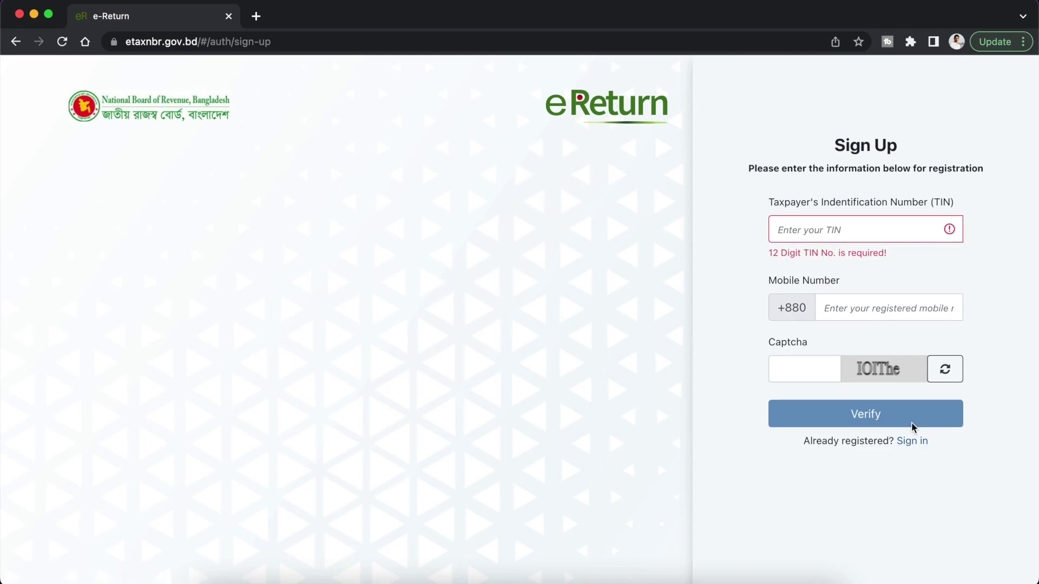
left_click(912, 443)
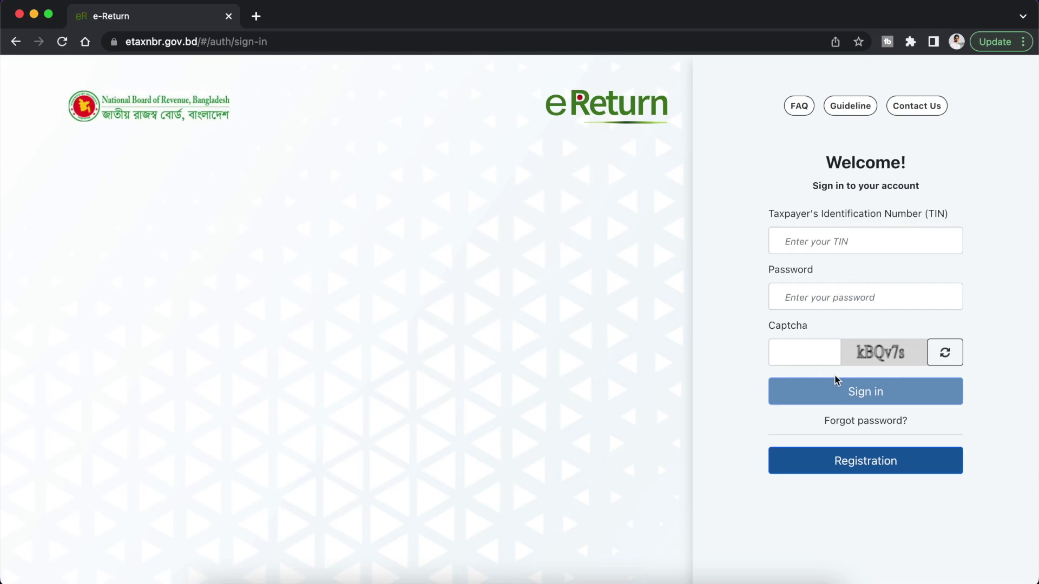
left_click(844, 238)
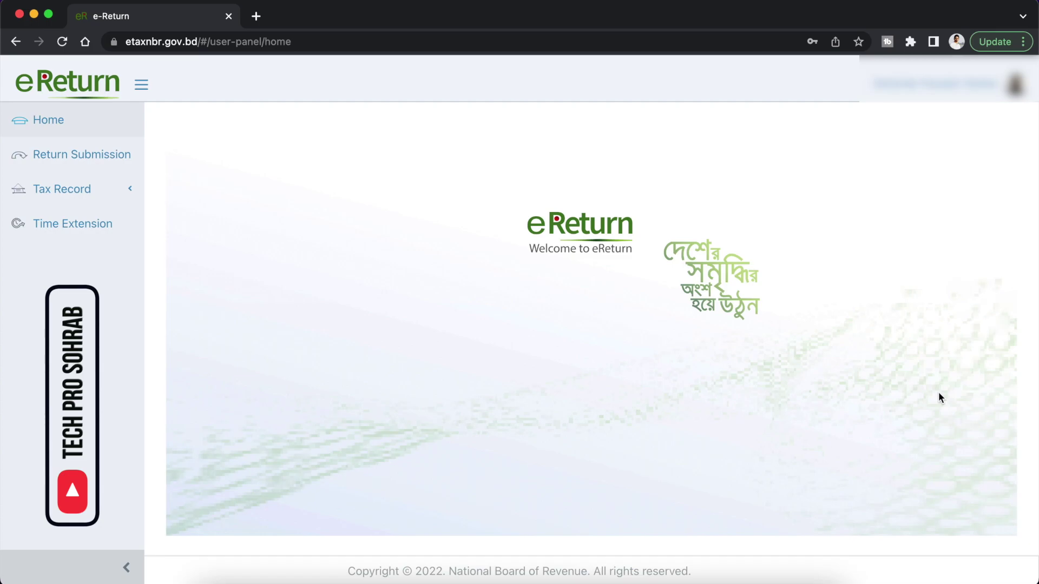
- Open Return Submission, review the assessment information and heads of income, and save to continue to the additional information
left_click(80, 168)
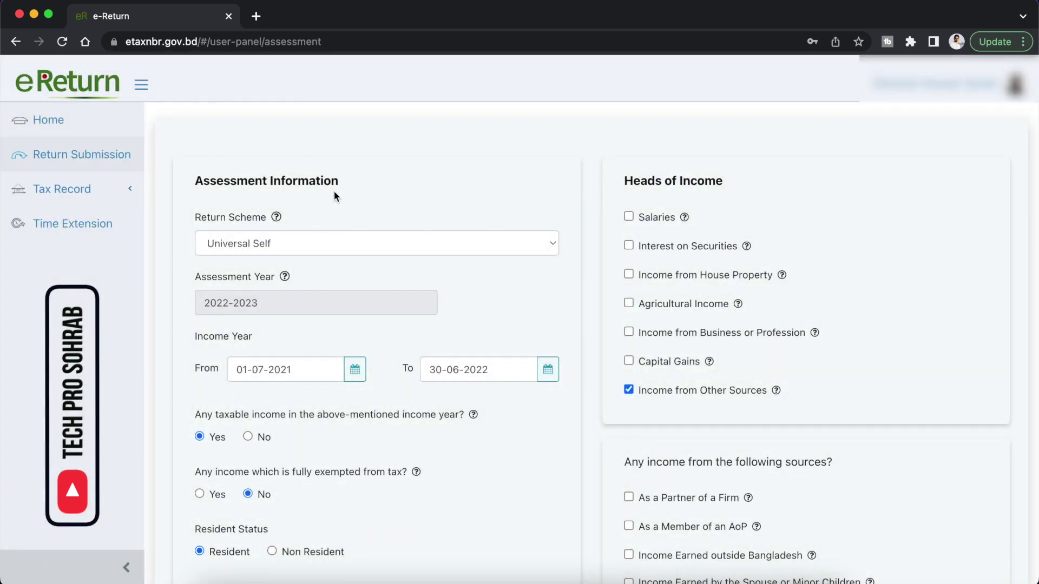
scroll(345, 194, "down", 3)
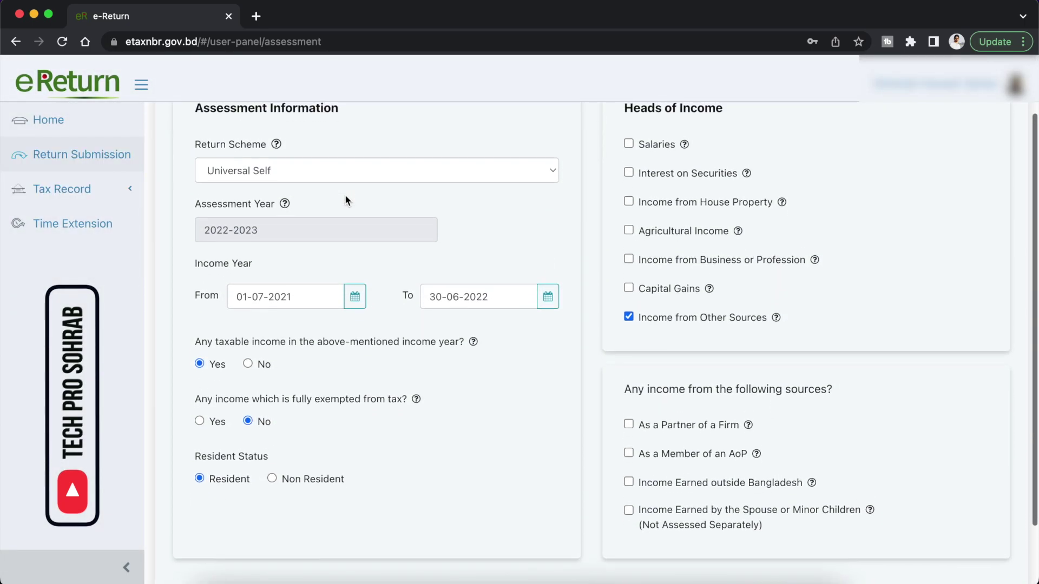
scroll(346, 198, "up", 1)
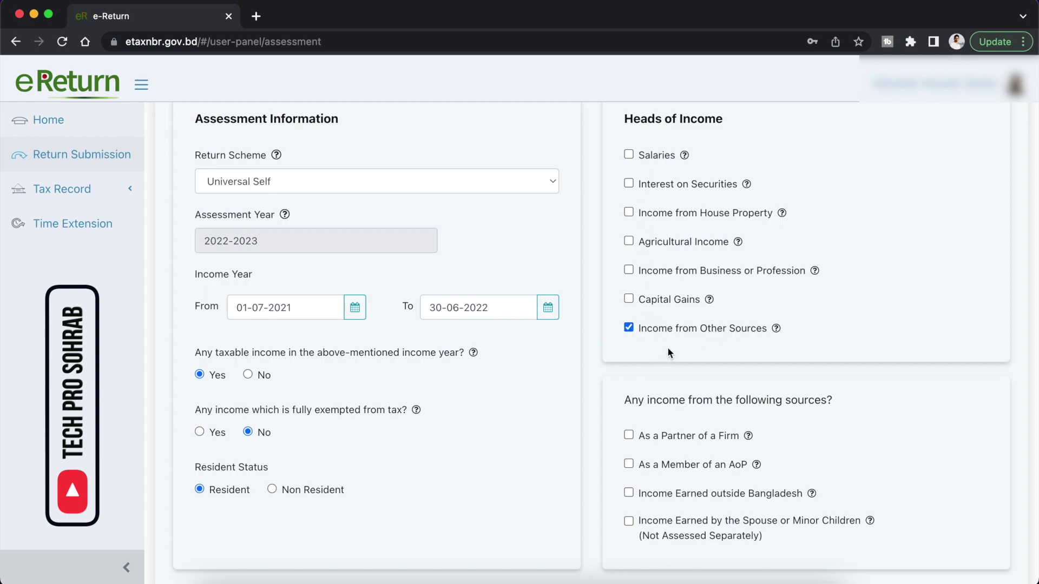
scroll(668, 350, "down", 3)
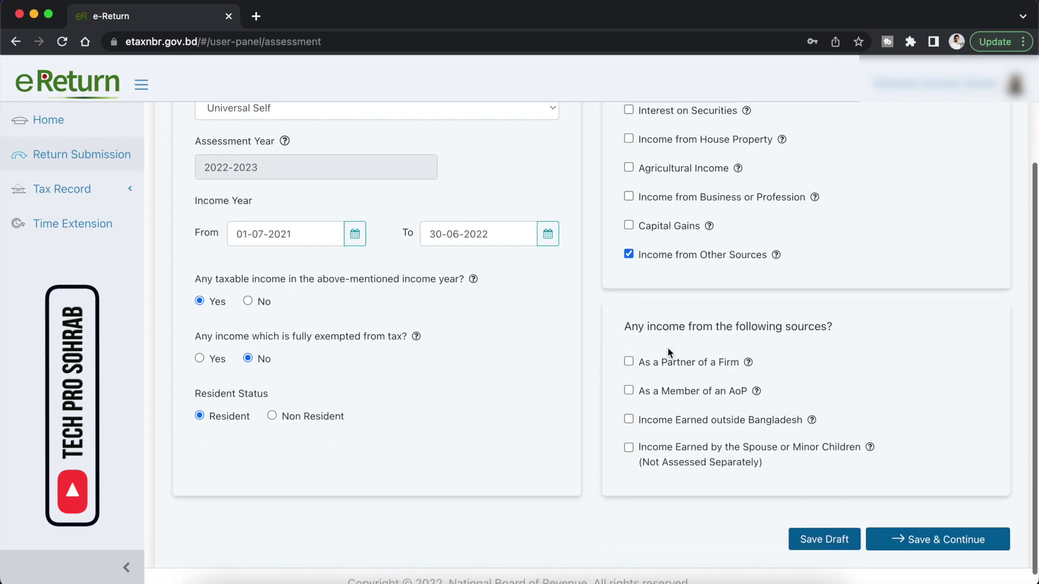
left_click(908, 537)
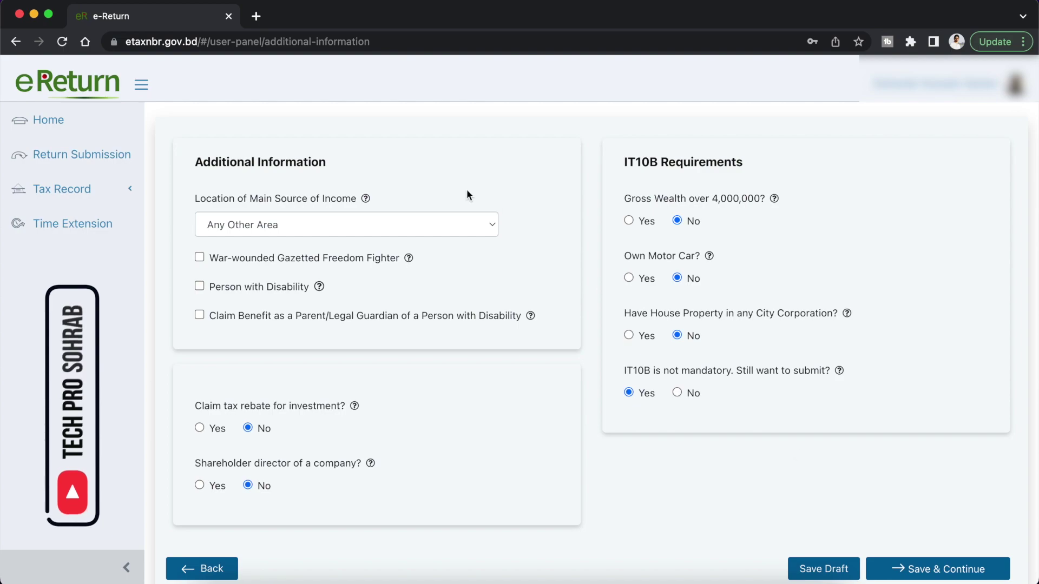
- Set the main income source location to Any Other Area and answer No to the investment rebate and shareholder director questions
left_click(414, 225)
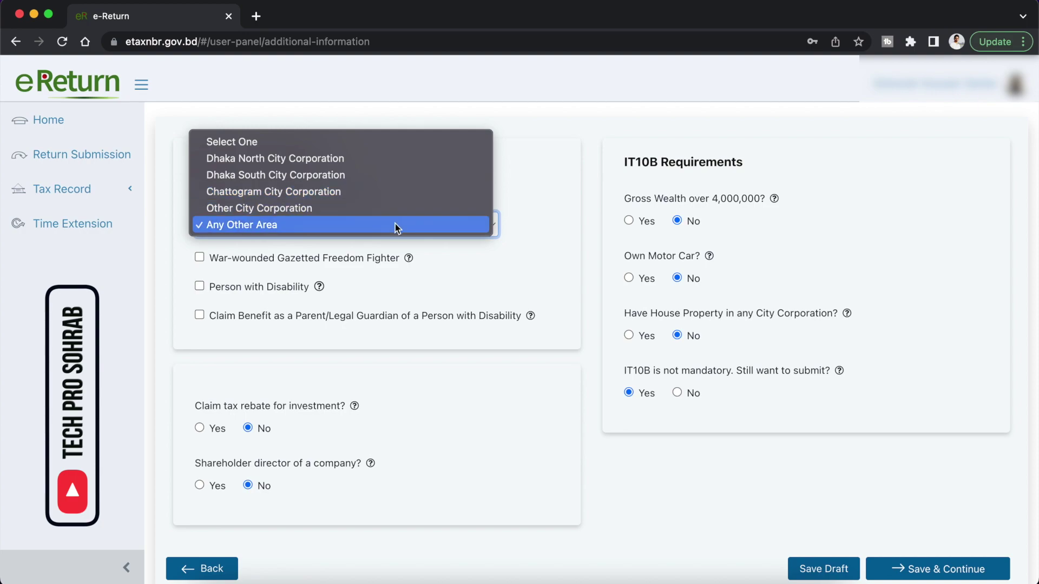
left_click(379, 224)
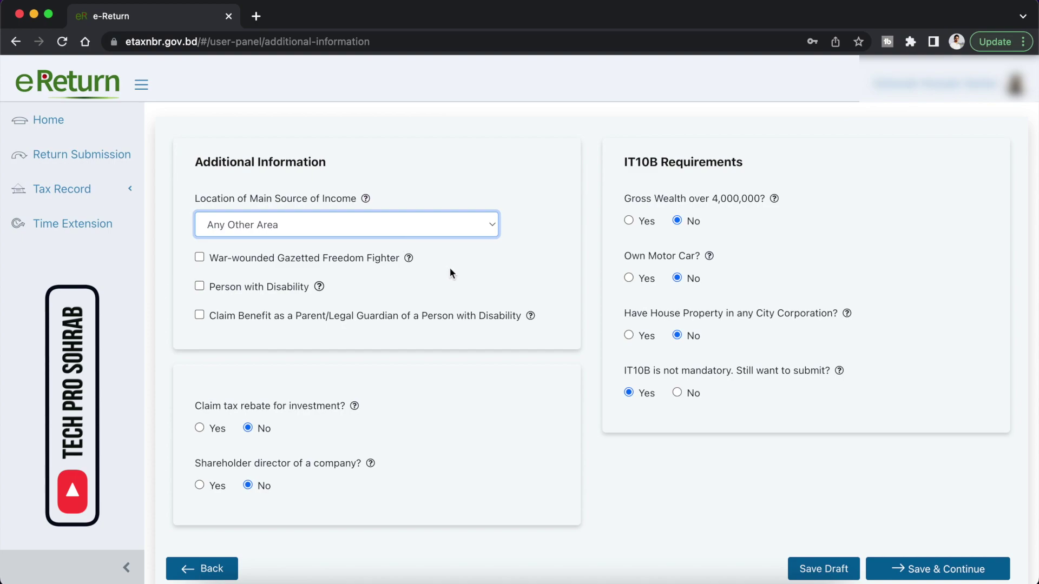
left_click(248, 428)
left_click(248, 485)
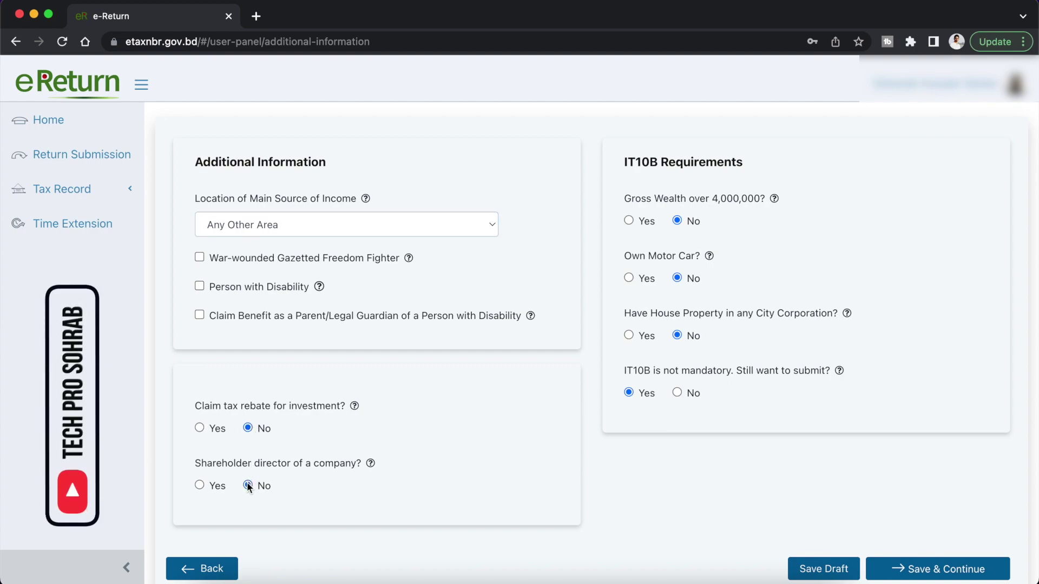
- Answer No to gross wealth over 4,000,000, keep the optional IT10B submission at Yes, and save to continue
left_click(677, 222)
left_click(676, 393)
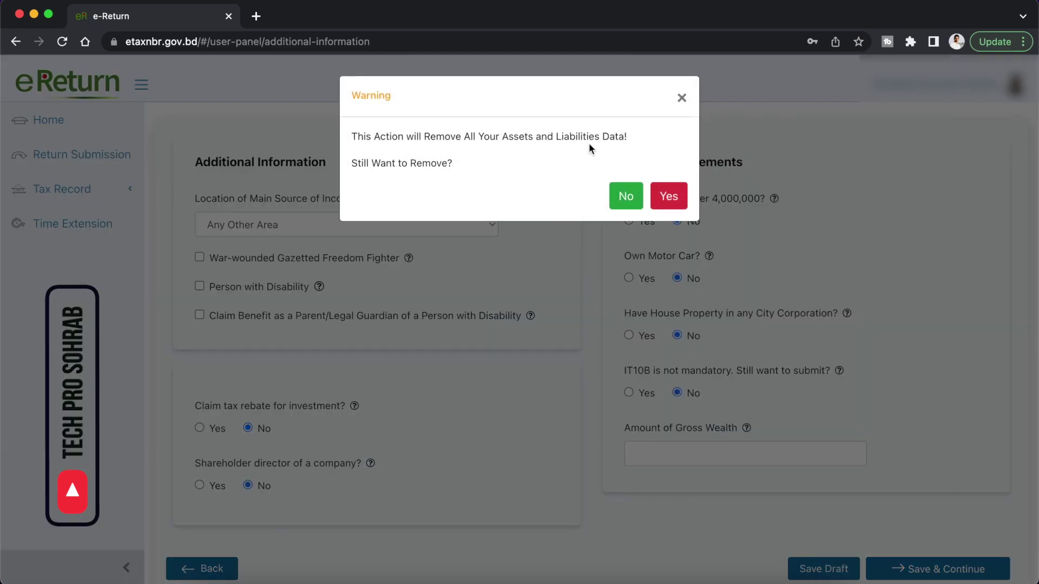
left_click(626, 195)
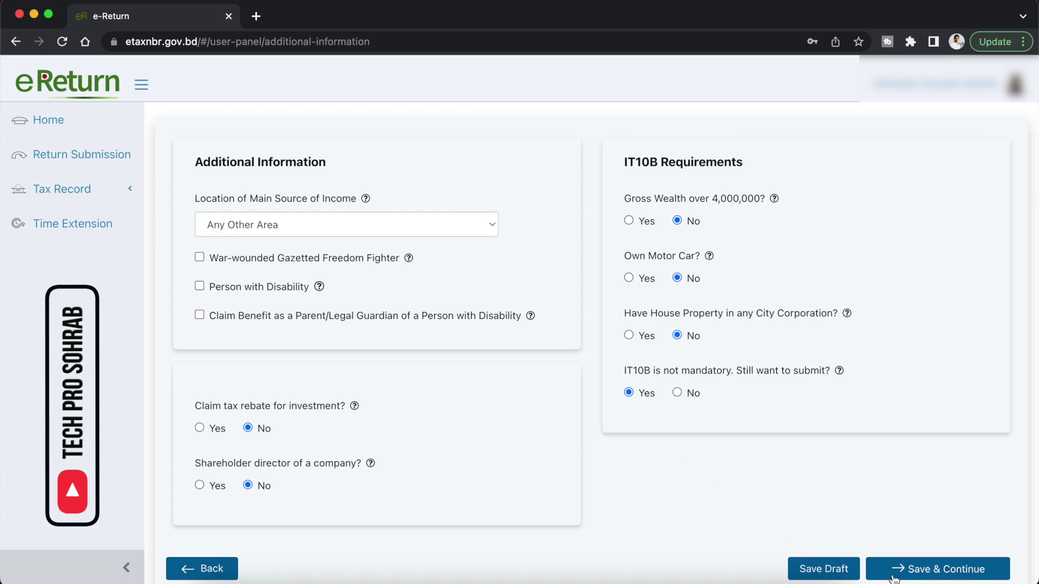
left_click(918, 571)
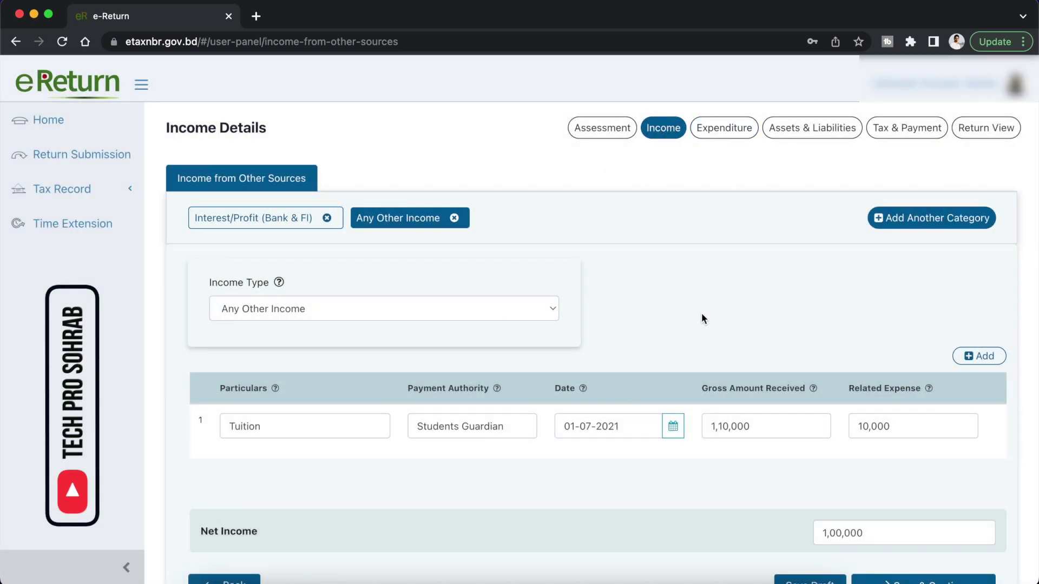
- Add another category under Income from Other Sources and browse the available income types
left_click(908, 228)
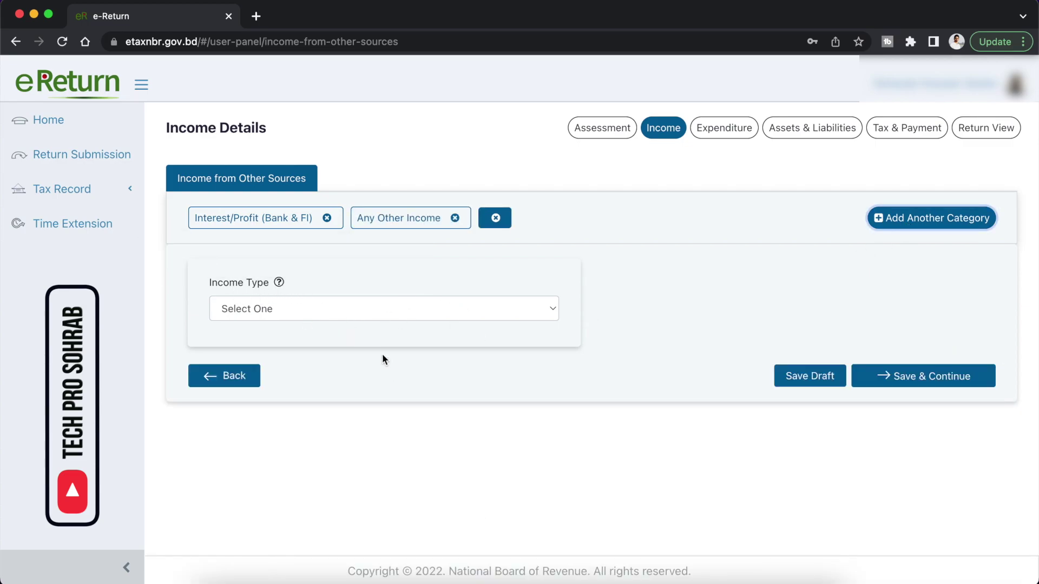
left_click(460, 317)
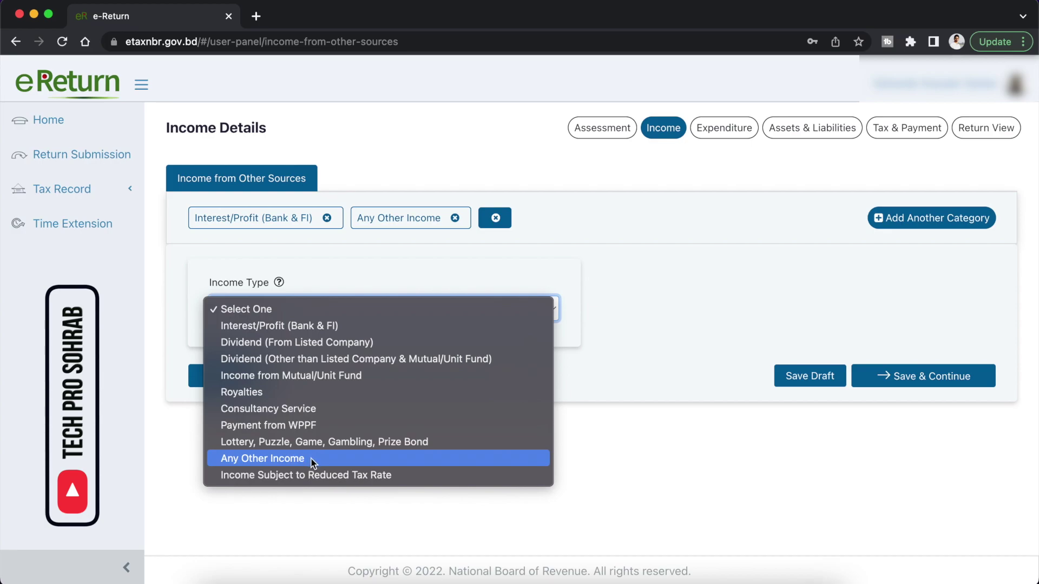
left_click(651, 410)
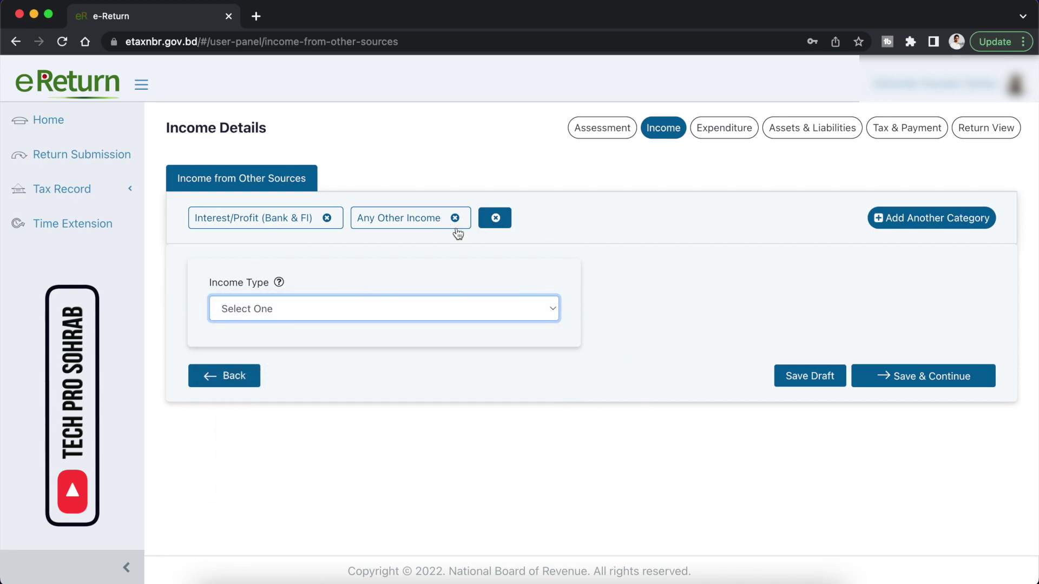
- Open the Any Other Income category and review its income type and tuition entry
left_click(380, 229)
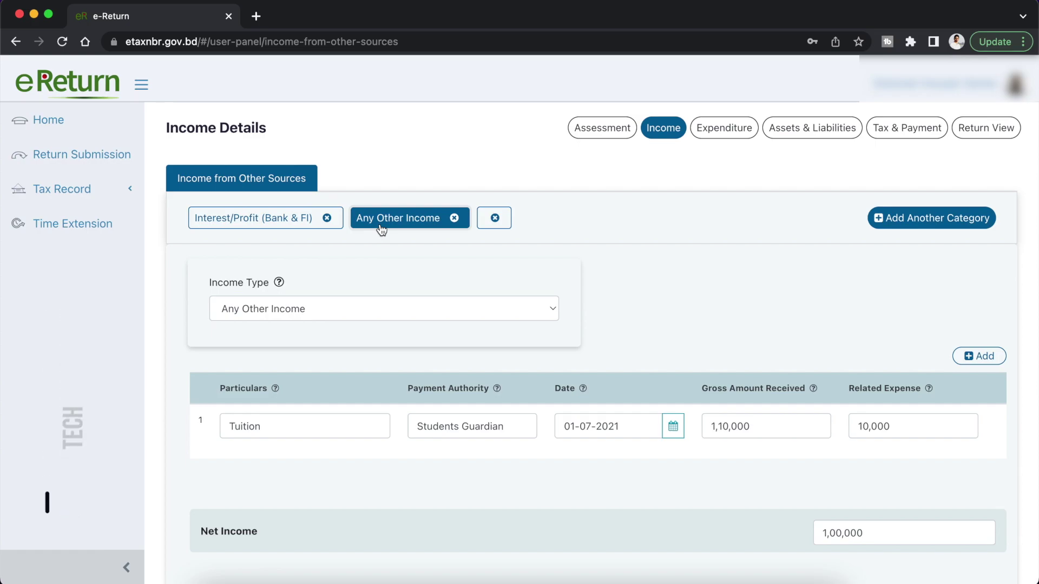
left_click(327, 316)
left_click(317, 311)
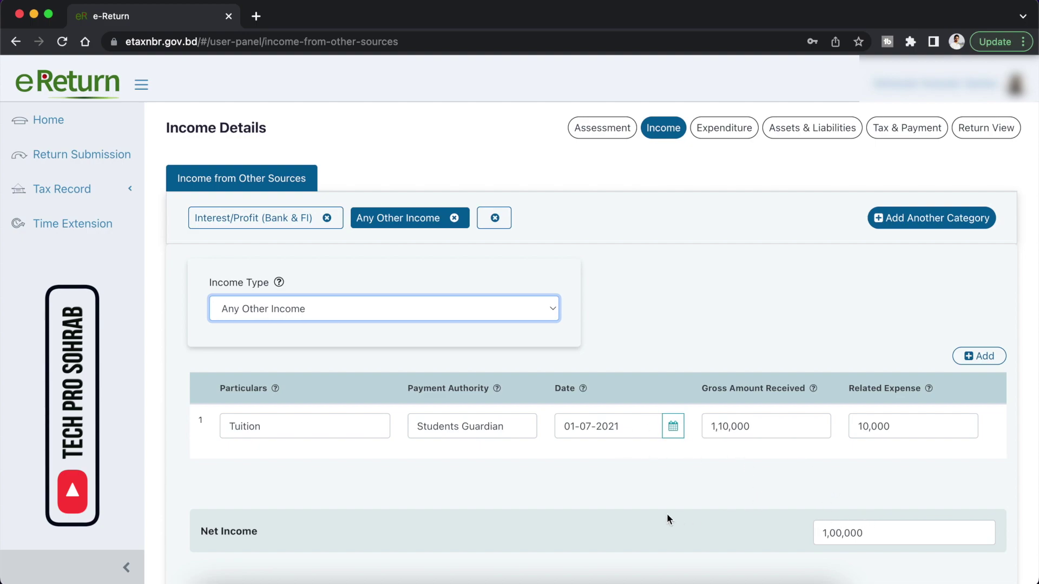
left_click(649, 326)
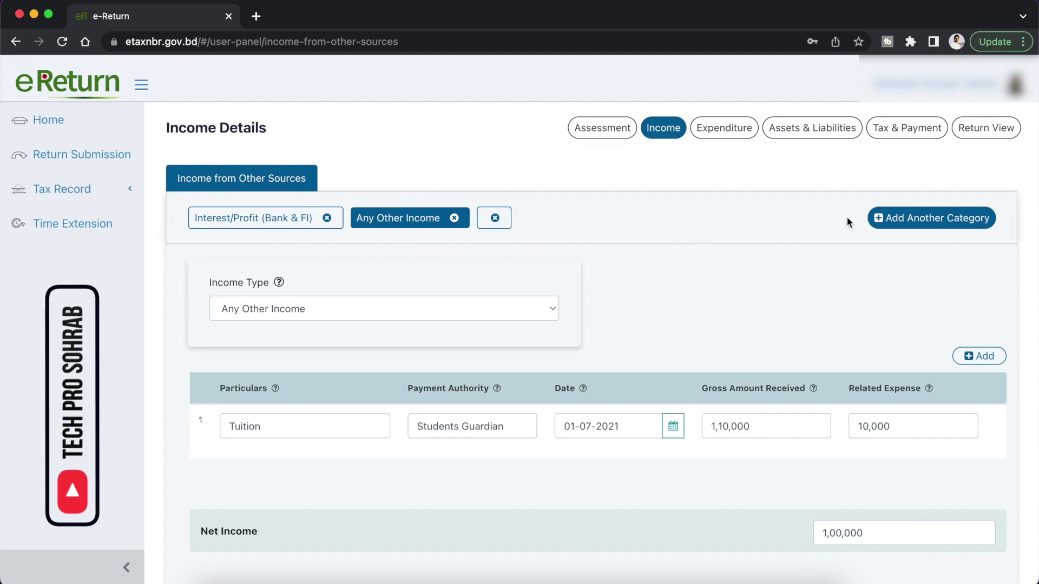
- Add another income category and choose Interest/Profit (Bank & FI) as its income type
left_click(889, 218)
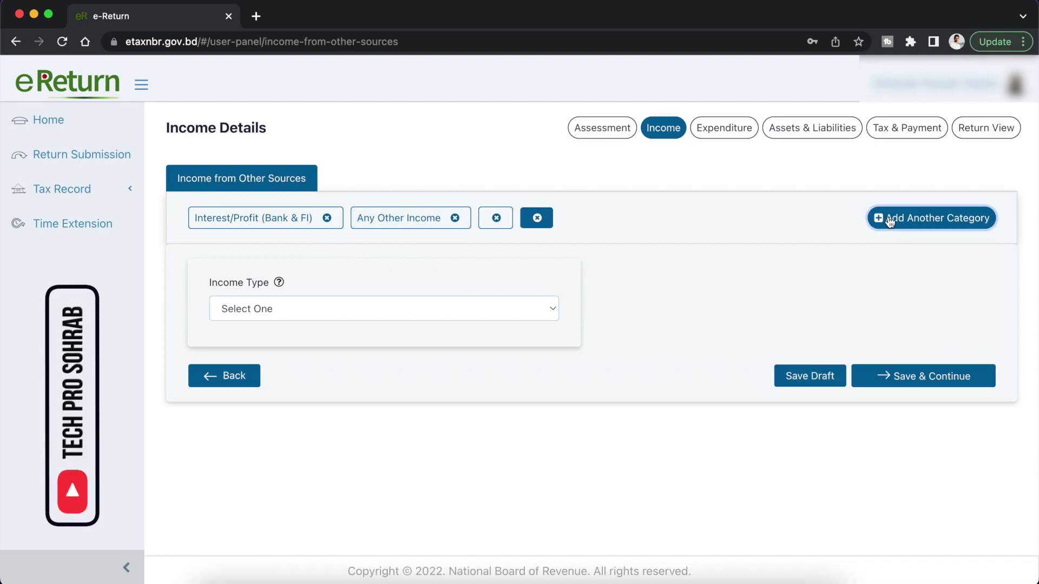
left_click(373, 306)
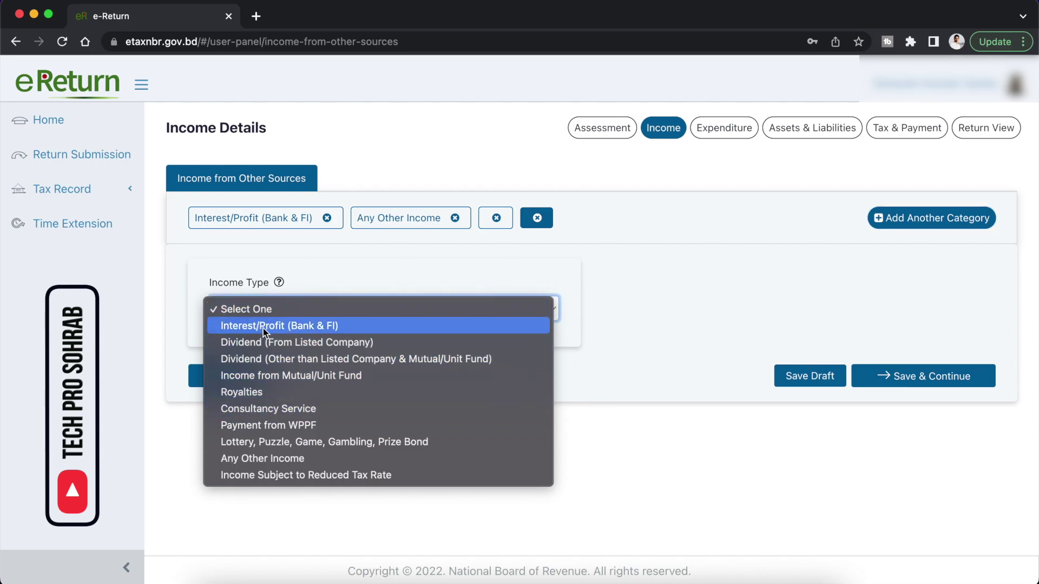
left_click(322, 326)
left_click(314, 308)
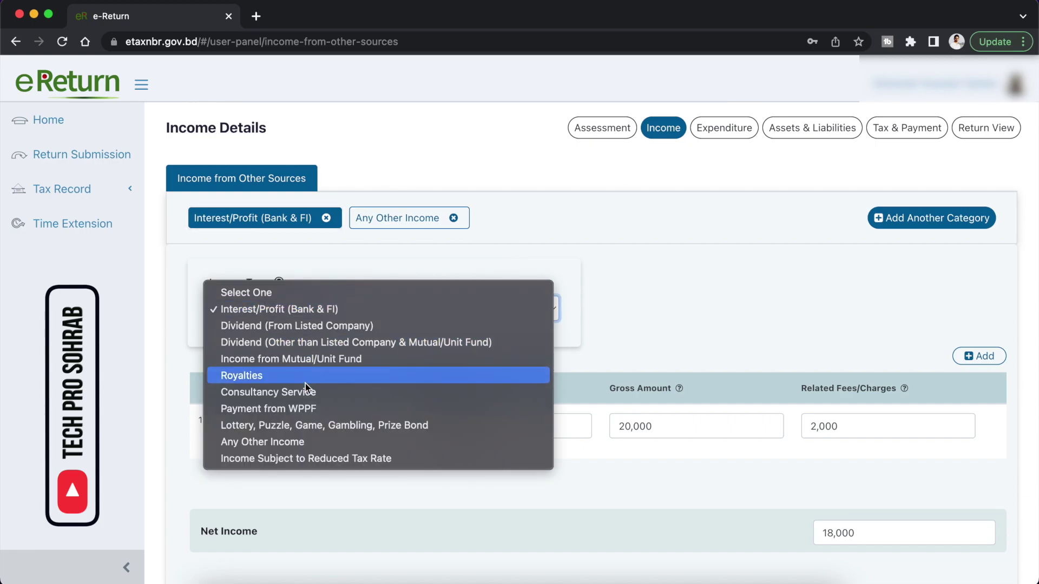
left_click(338, 309)
left_click(678, 308)
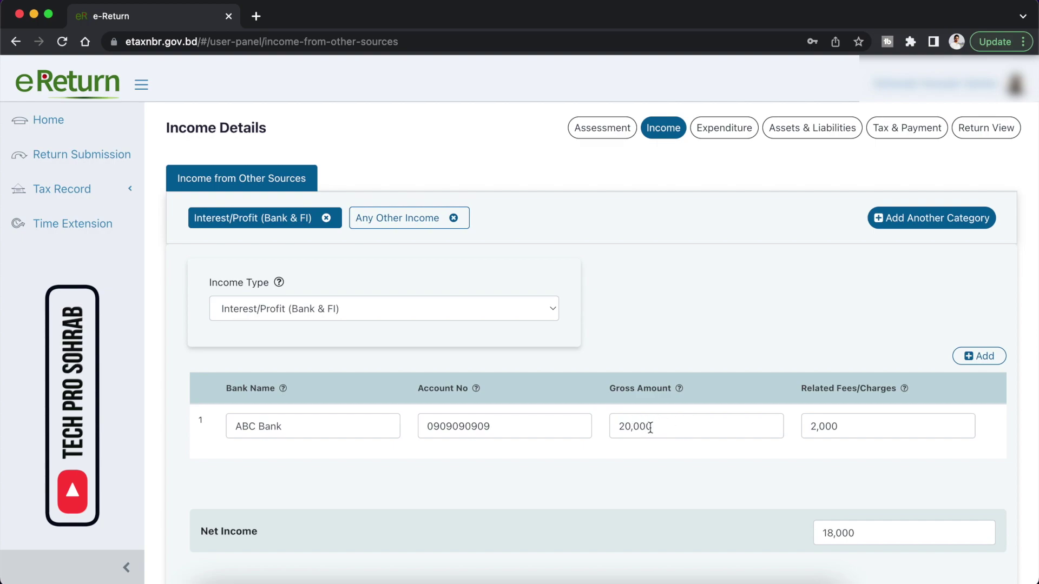
- Examine the gross amount, related fees and net income of the bank interest entry
left_click_drag(673, 423, 617, 421)
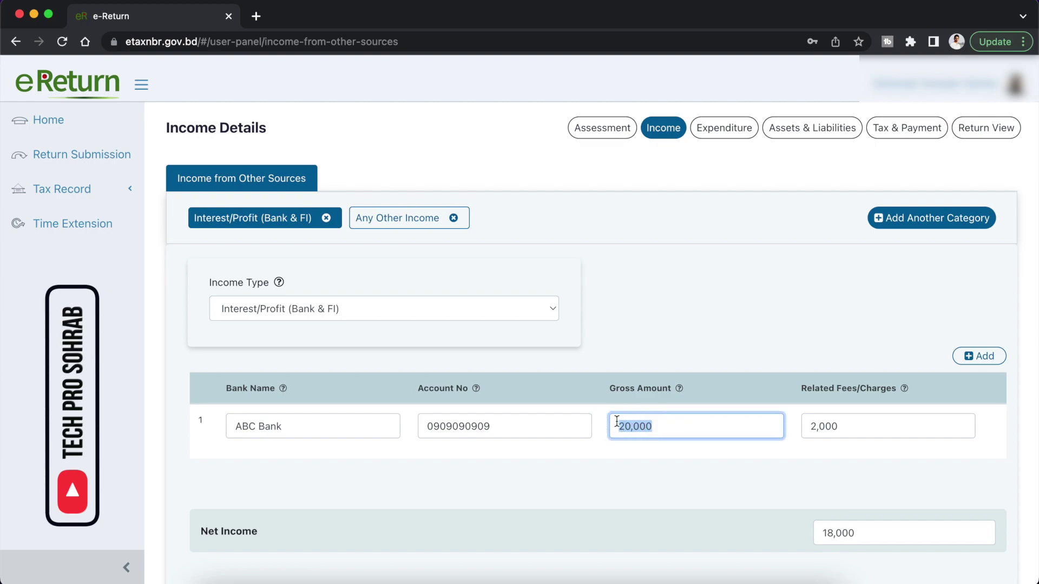
left_click(706, 424)
left_click(840, 427)
left_click(887, 540)
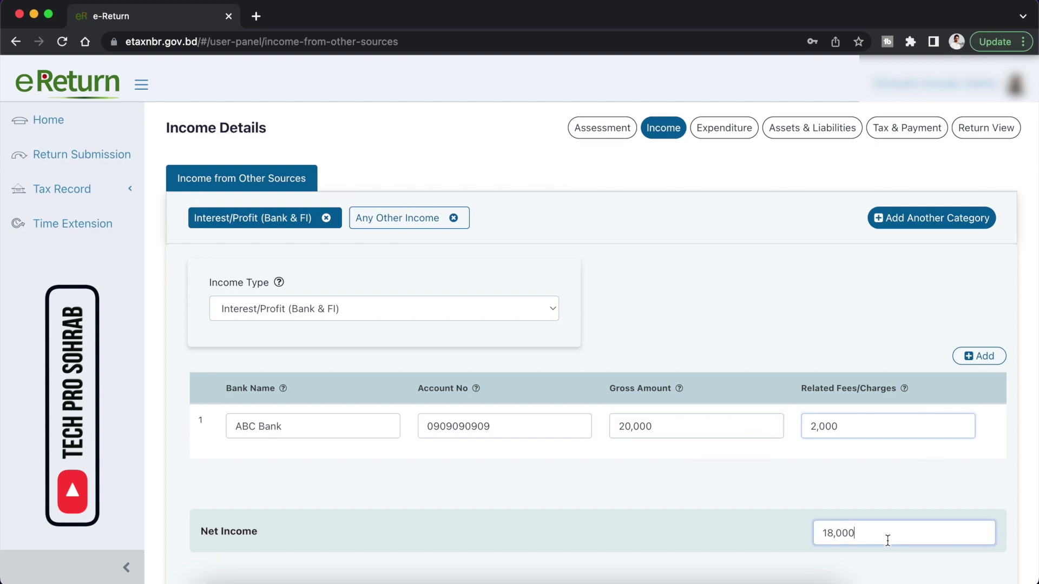
left_click(715, 533)
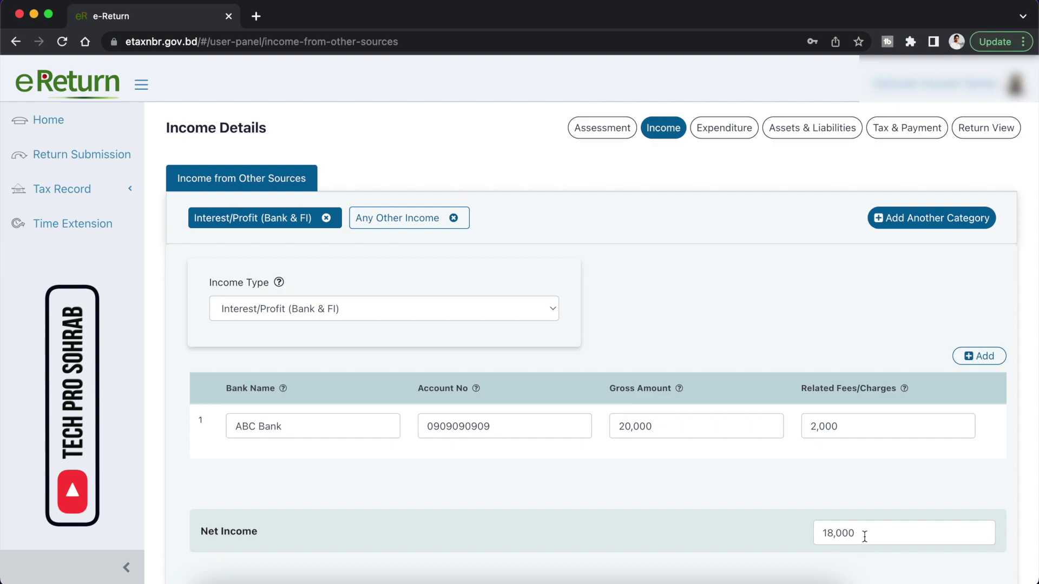
left_click(837, 533)
left_click(764, 532)
scroll(764, 531, "down", 3)
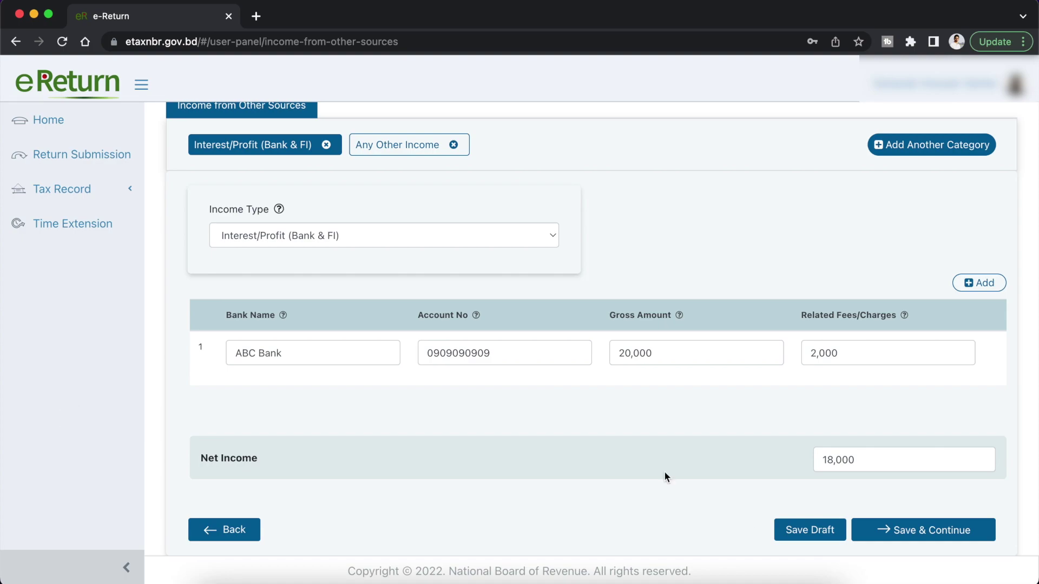
- Check the Any Other Income and Interest/Profit categories, and save the income details to continue to Expenditure
left_click(378, 143)
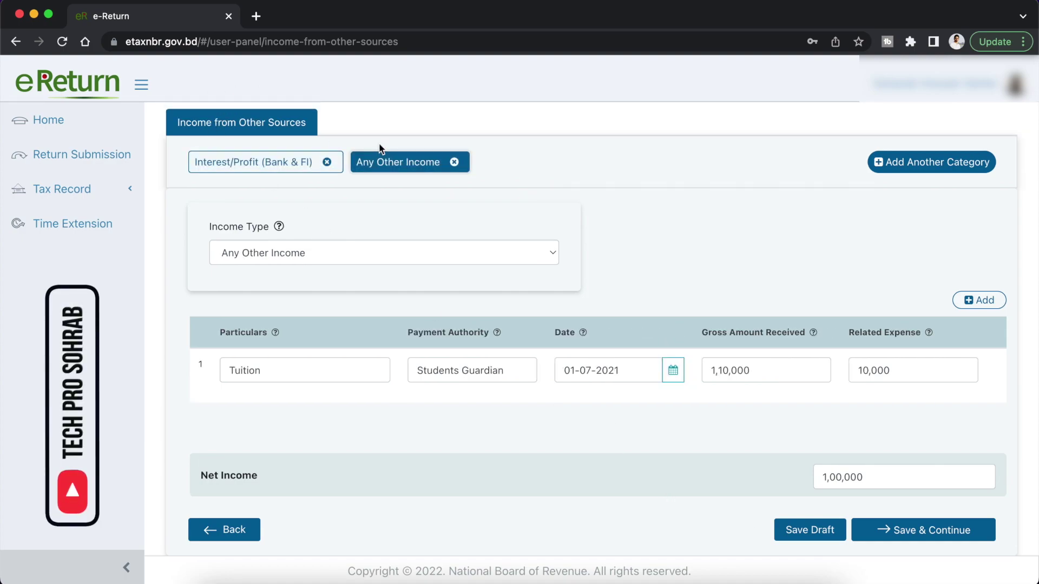
left_click(279, 171)
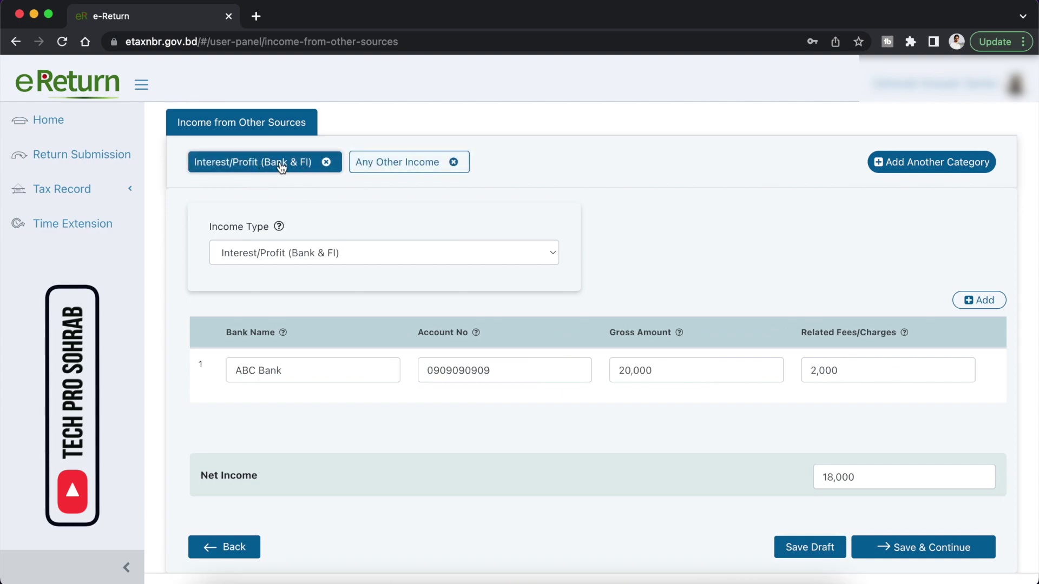
left_click(960, 550)
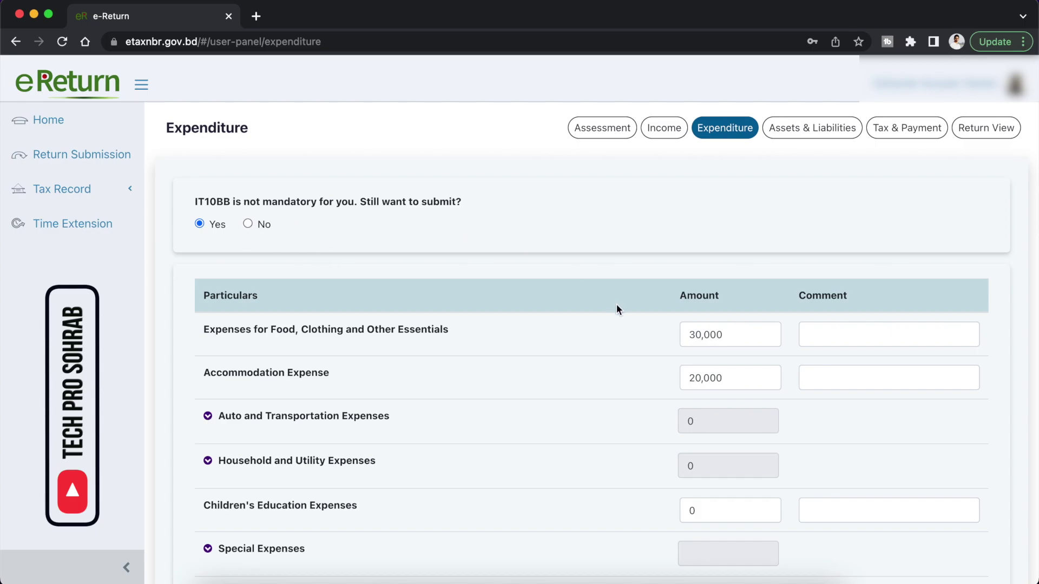
- Review the IT10BB choice and the lifestyle expense rows and amounts in the Expenditure form
scroll(617, 307, "down", 3)
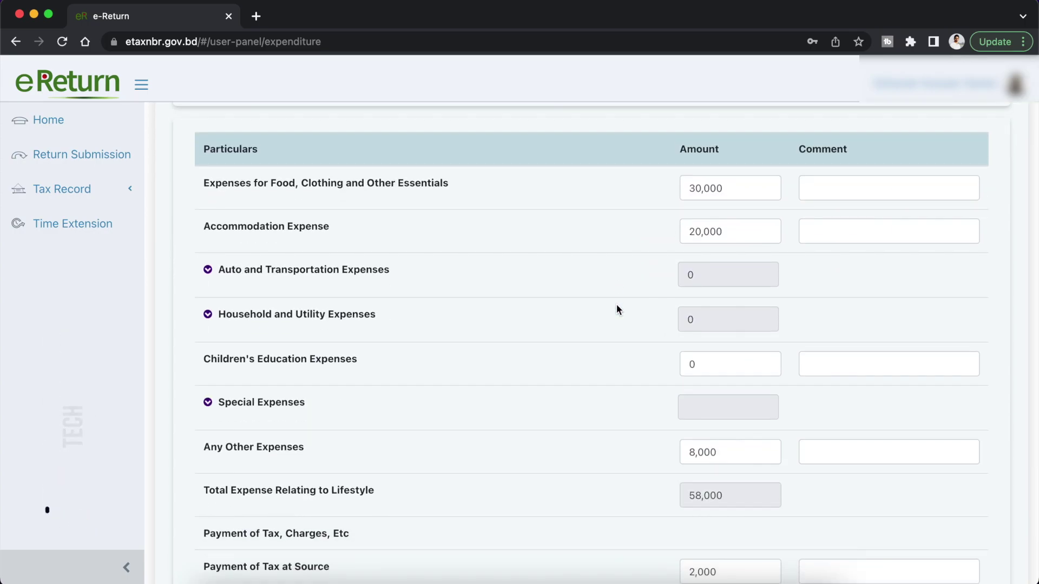
scroll(615, 304, "up", 3)
scroll(616, 304, "down", 4)
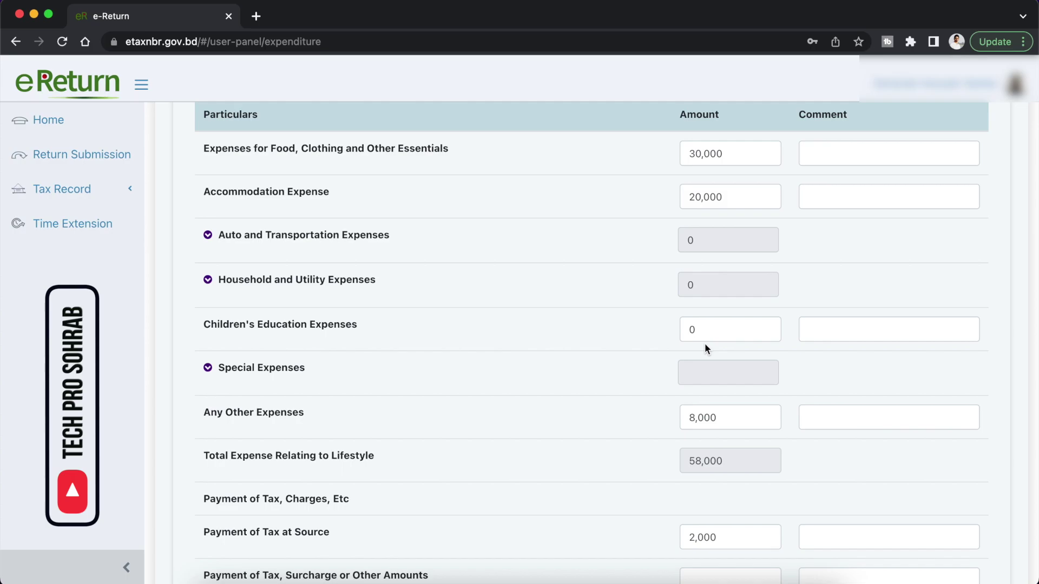
scroll(704, 346, "down", 5)
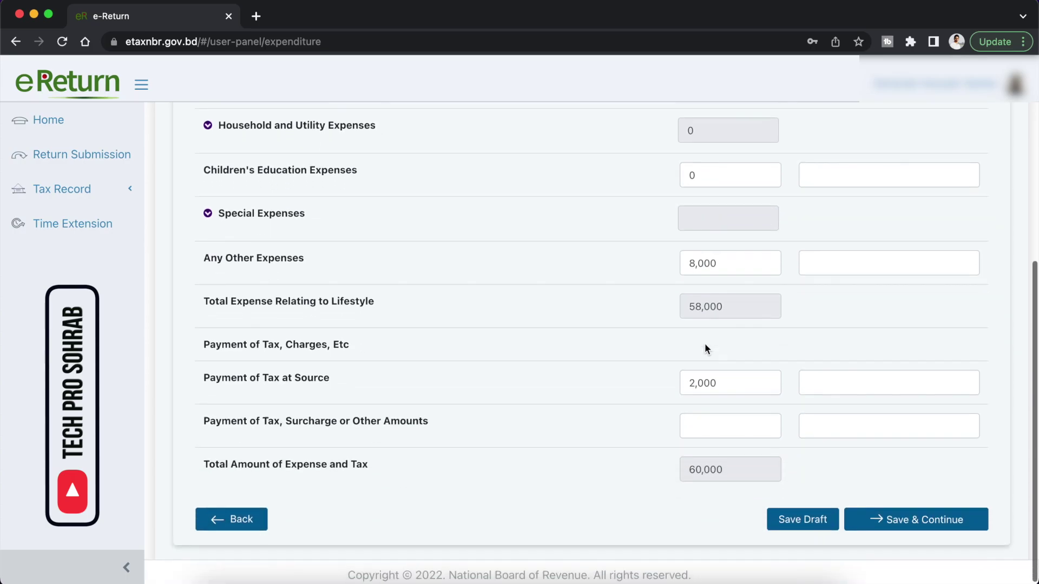
scroll(704, 343, "up", 7)
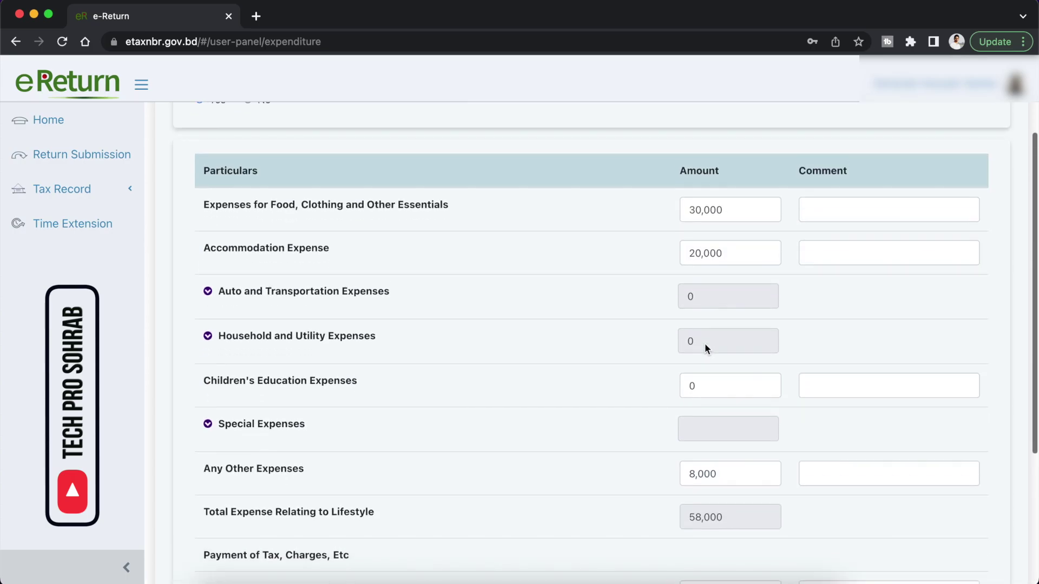
scroll(704, 343, "down", 4)
scroll(704, 343, "down", 2)
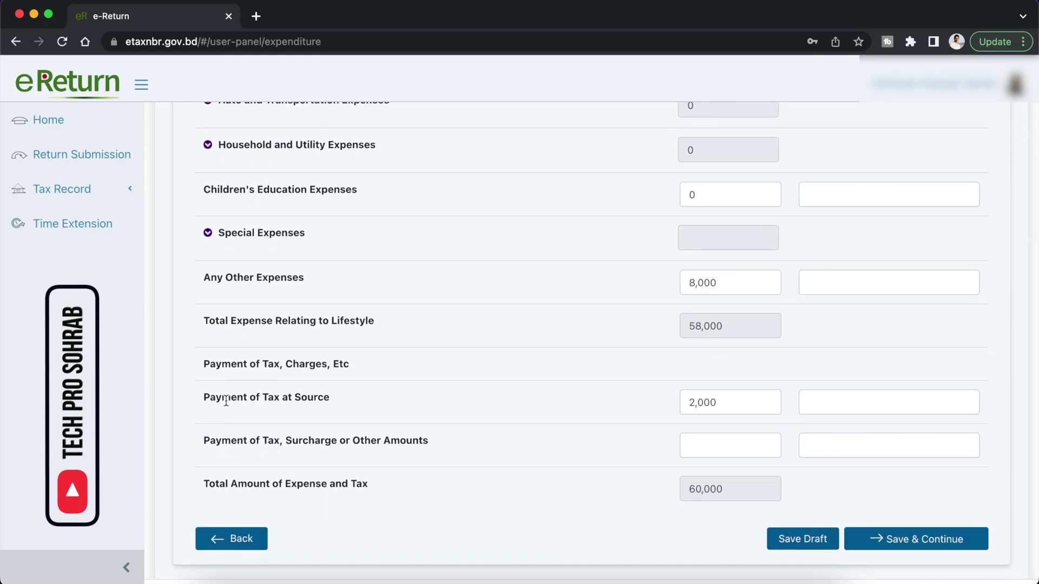
scroll(612, 393, "up", 10)
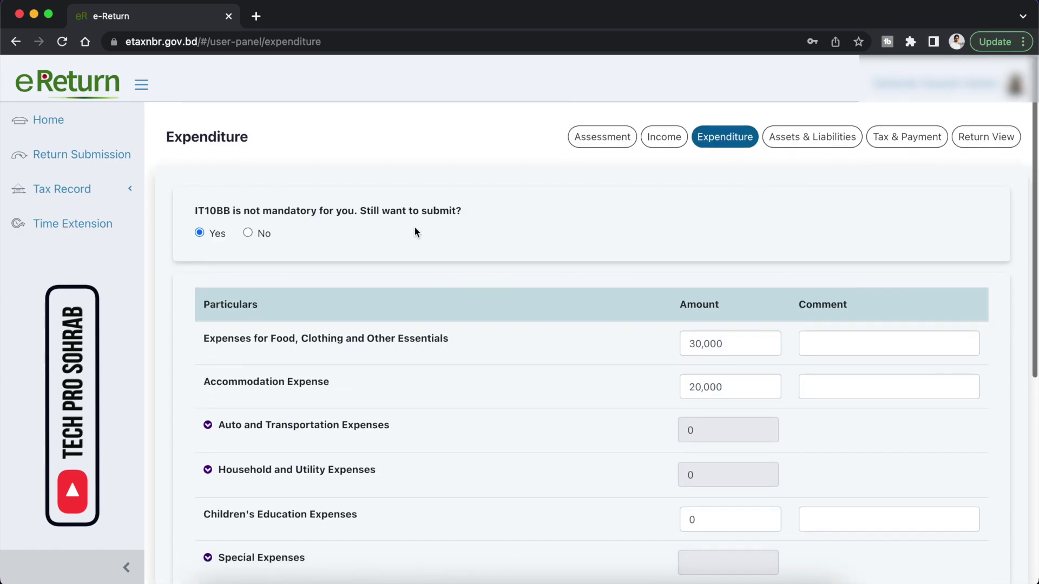
scroll(505, 364, "down", 10)
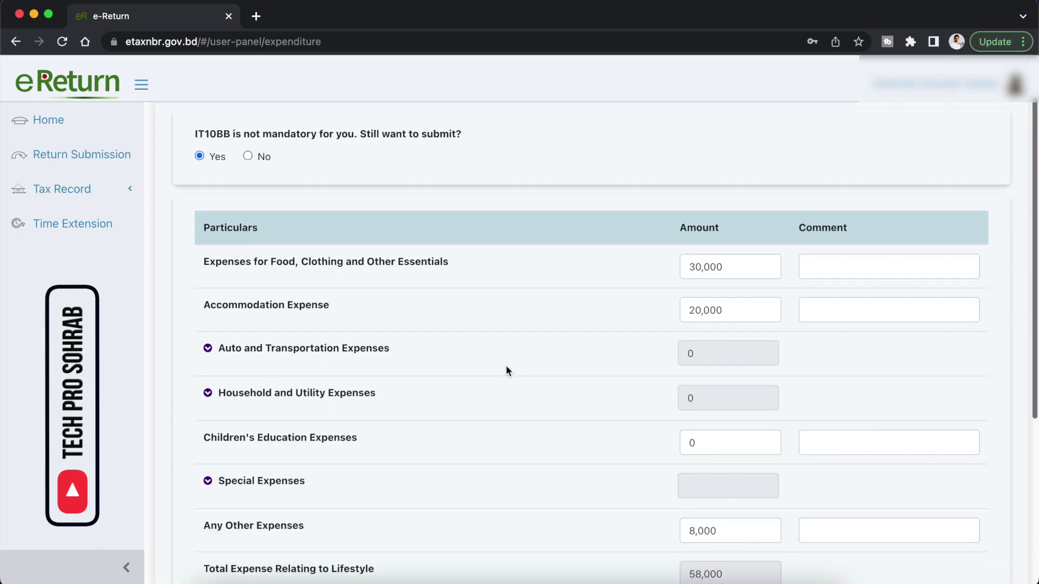
- Examine the Payment of Tax at Source amount alongside the other expenditure rows
left_click_drag(204, 379, 338, 381)
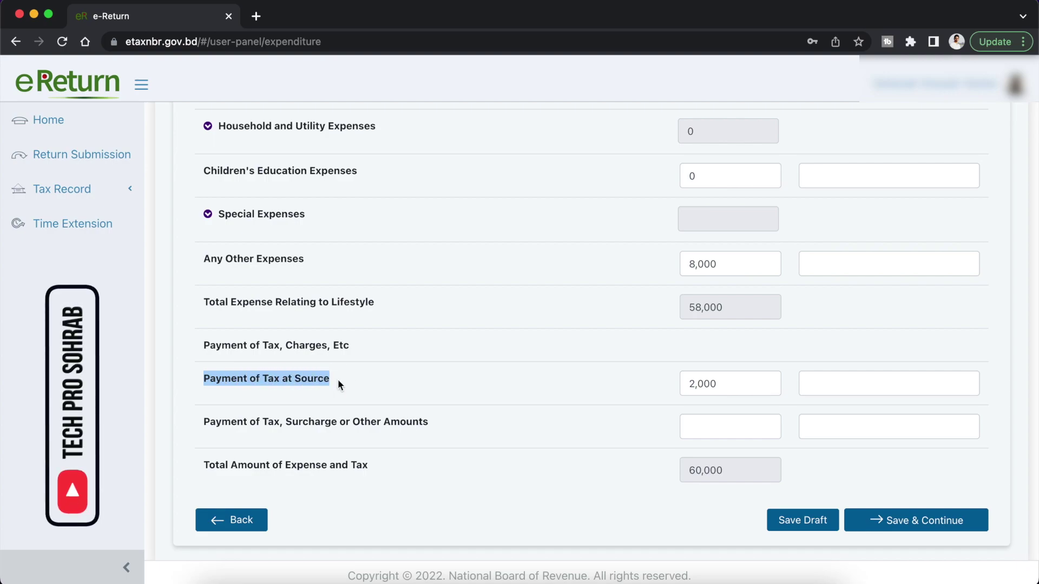
left_click_drag(751, 388, 608, 388)
left_click_drag(738, 383, 603, 386)
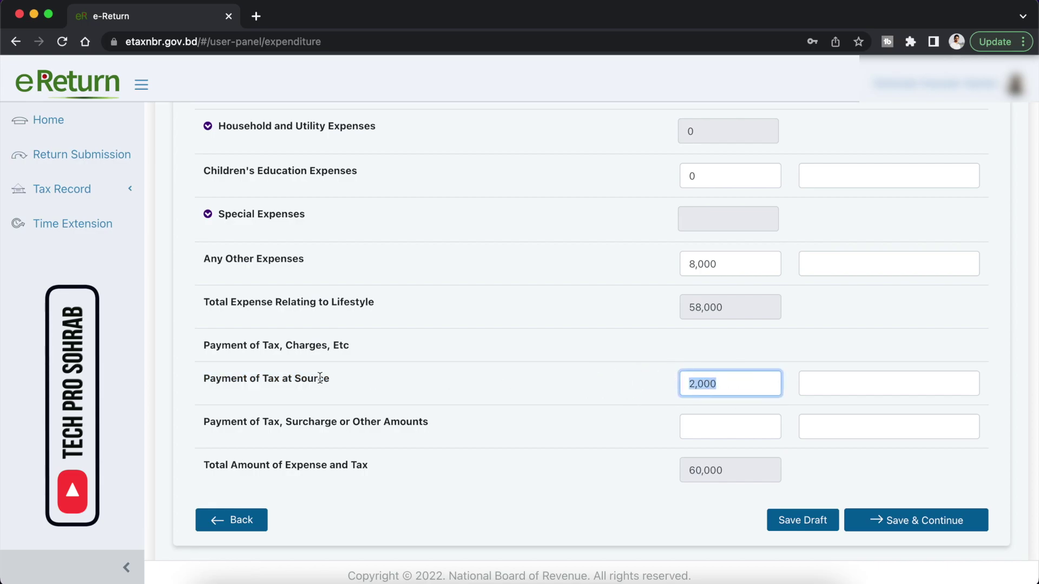
scroll(319, 377, "up", 10)
scroll(319, 377, "down", 10)
scroll(319, 378, "up", 10)
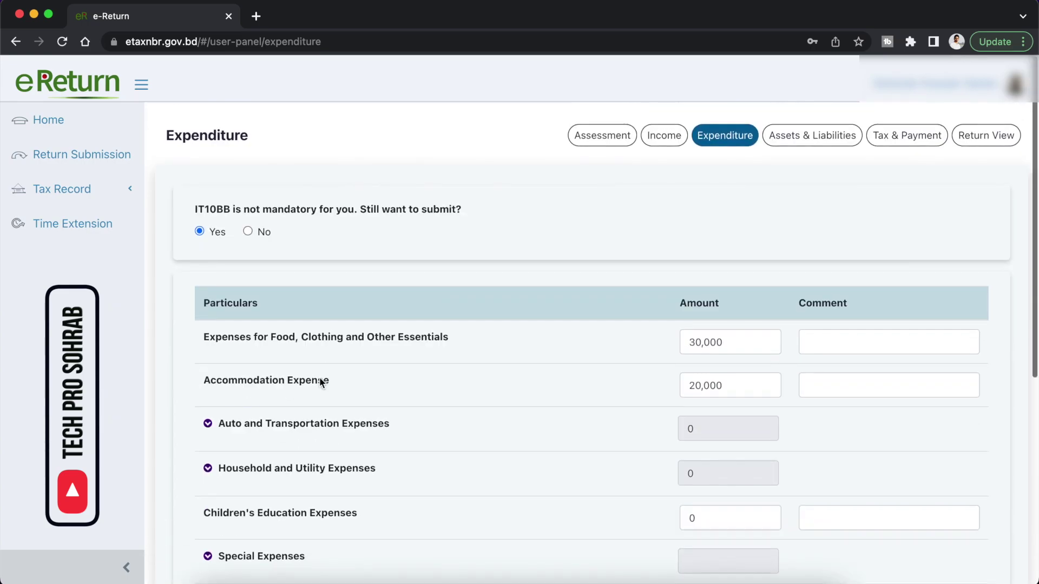
scroll(320, 381, "down", 1)
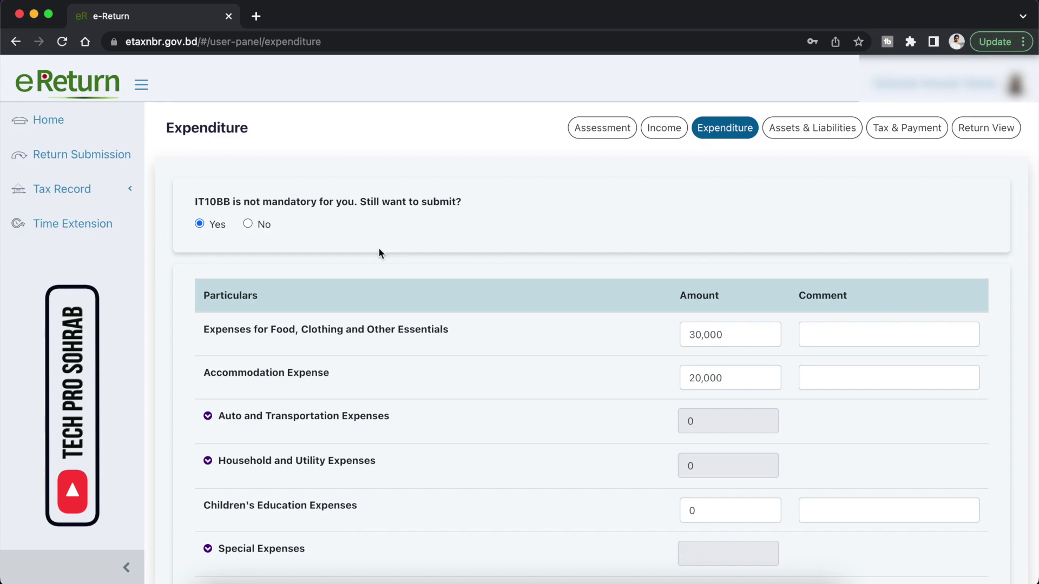
- Check the Total Amount of Expense and Tax together with the tax at source included in it
scroll(571, 478, "down", 10)
double_click(737, 470)
scroll(641, 469, "up", 10)
scroll(433, 272, "down", 10)
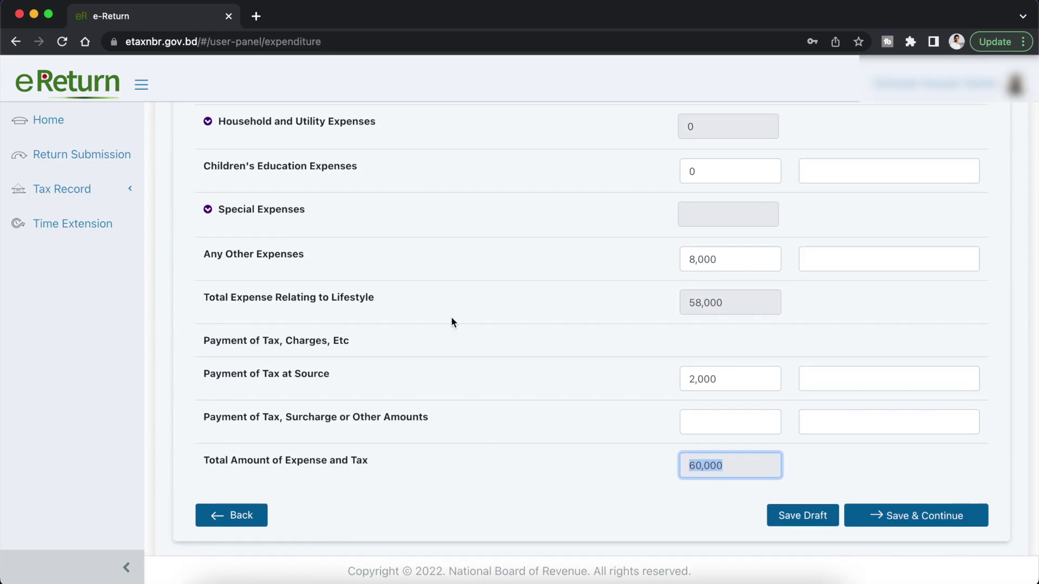
left_click(504, 426)
left_click(736, 385)
left_click_drag(736, 385, 681, 375)
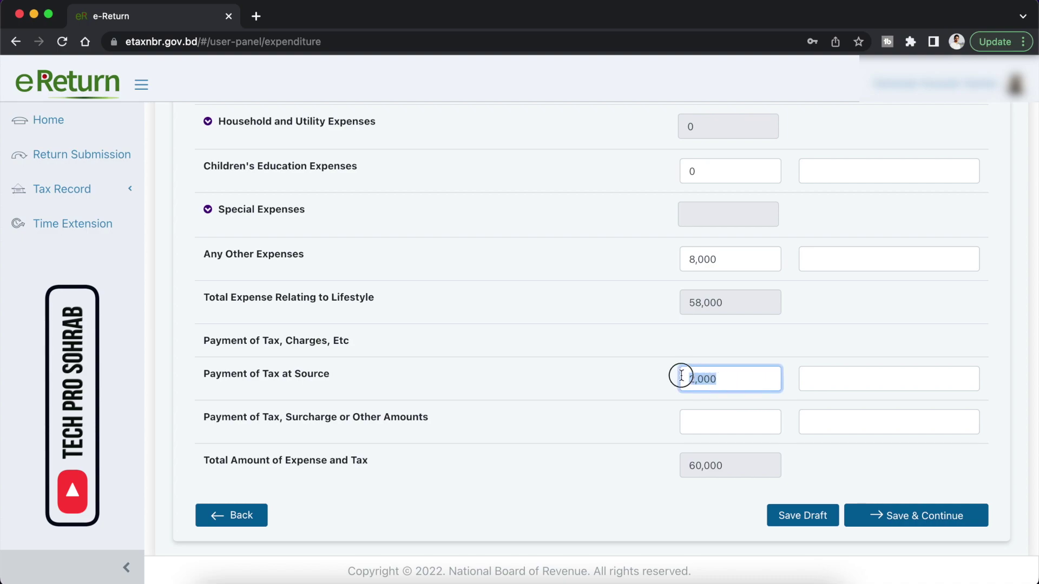
left_click(604, 375)
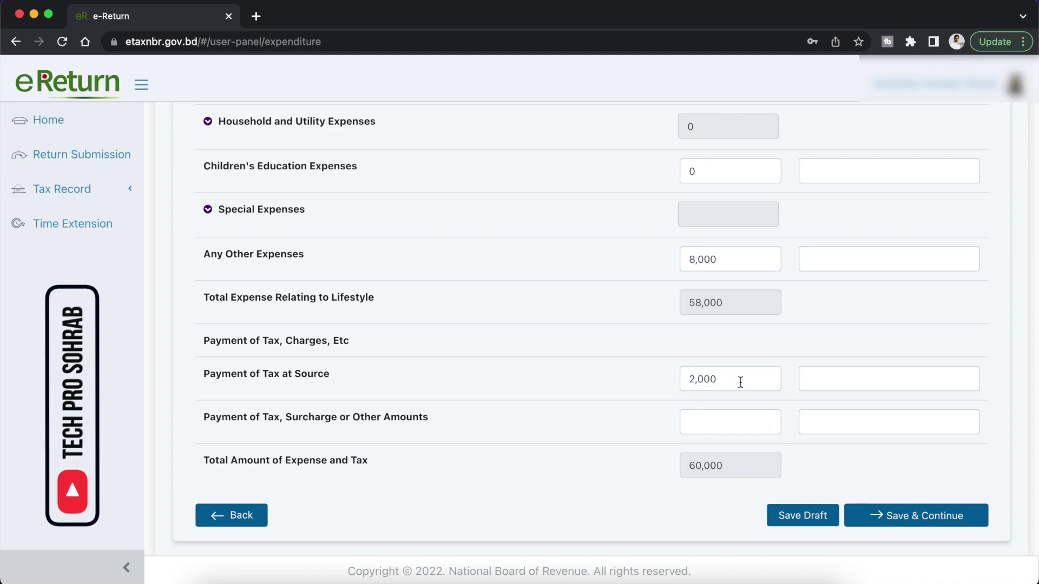
- Check the expense amounts once more, and save the expenditure details to continue to Assets & Liabilities
scroll(619, 382, "up", 5)
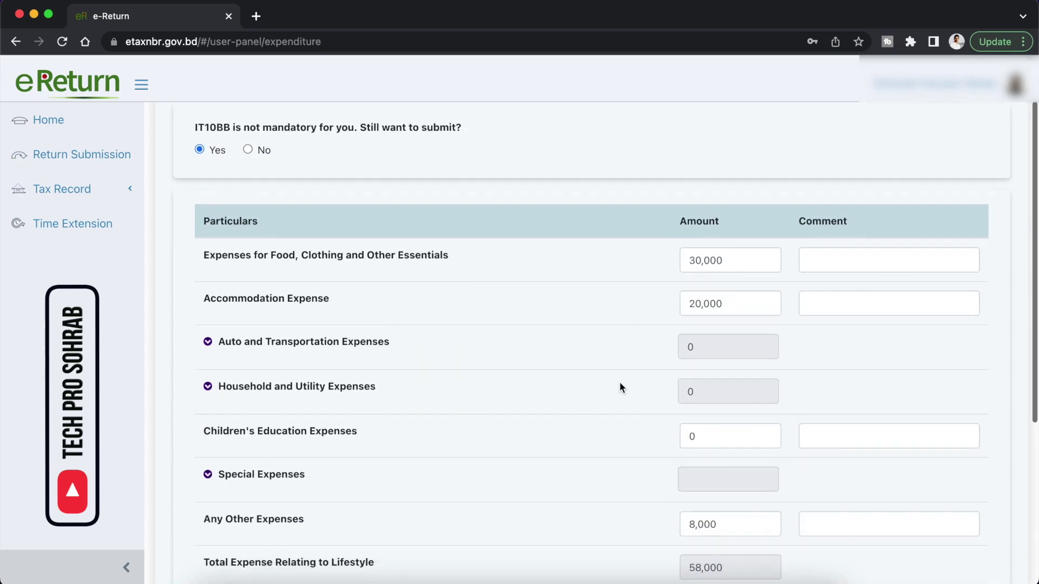
scroll(619, 382, "down", 4)
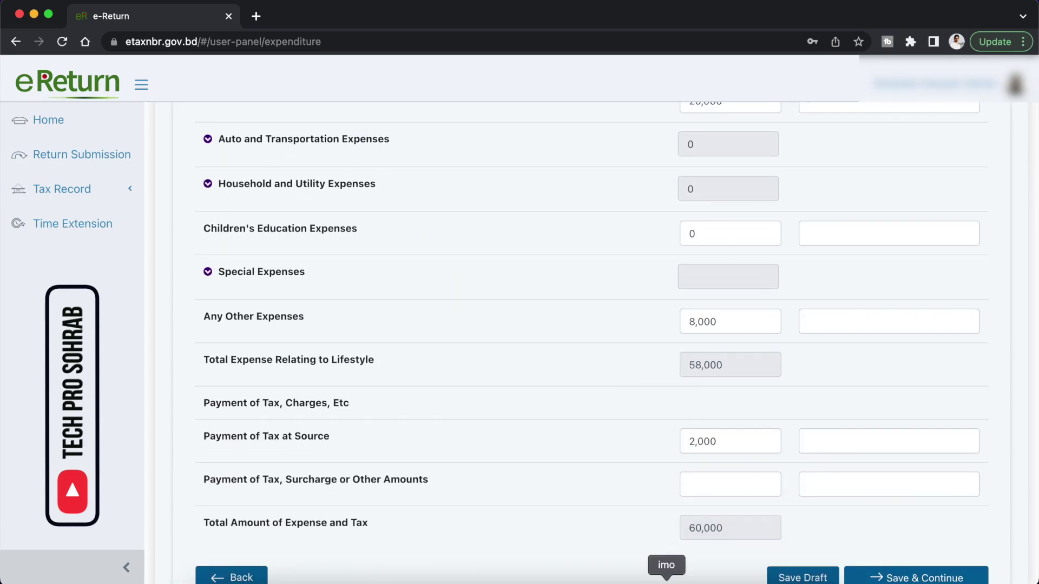
scroll(727, 516, "down", 2)
left_click(888, 515)
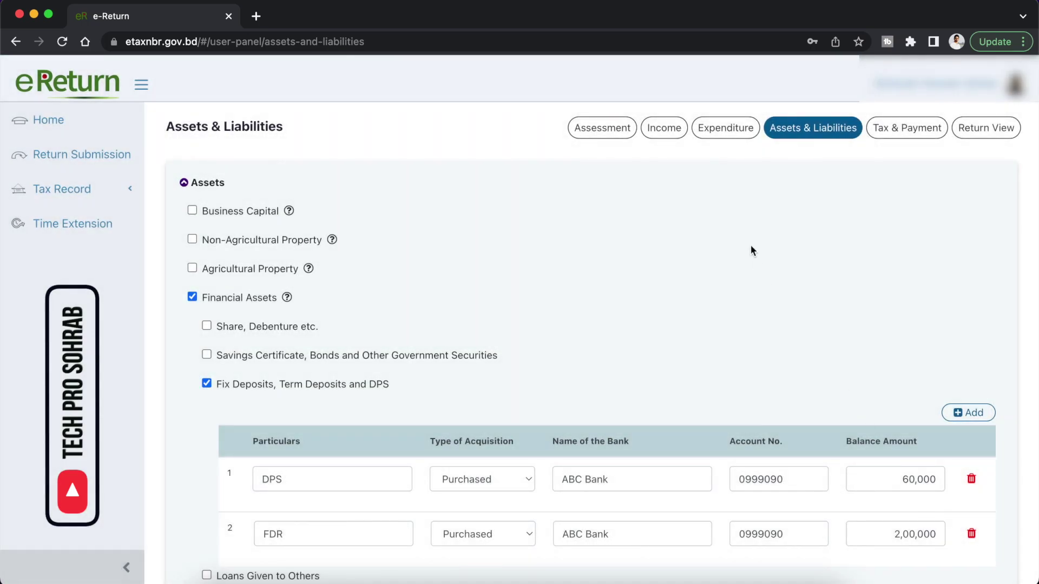
- Add a blank row to the Fix Deposits, Term Deposits and DPS table and remove it again
scroll(751, 246, "down", 2)
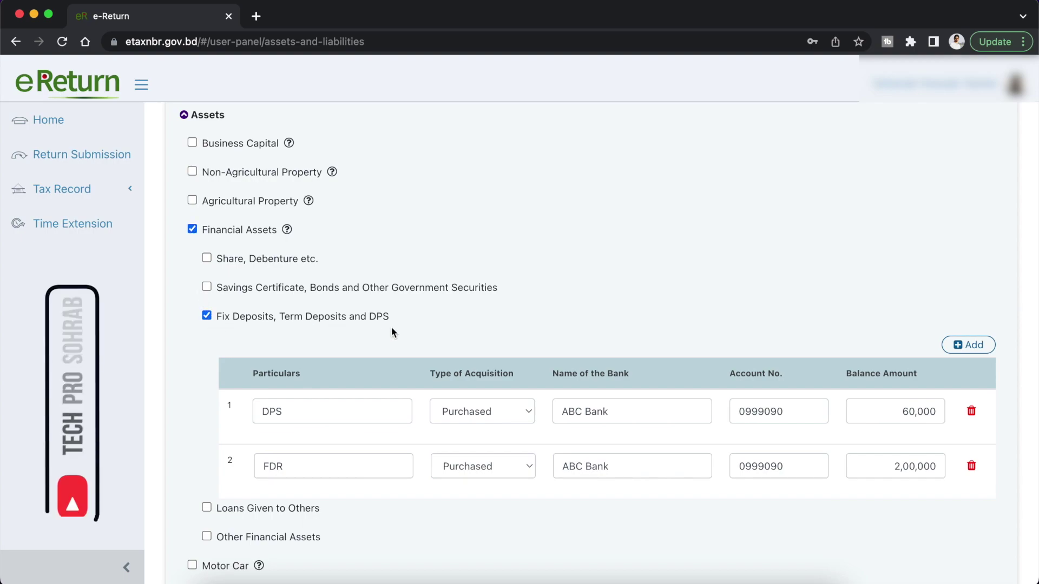
scroll(502, 308, "down", 3)
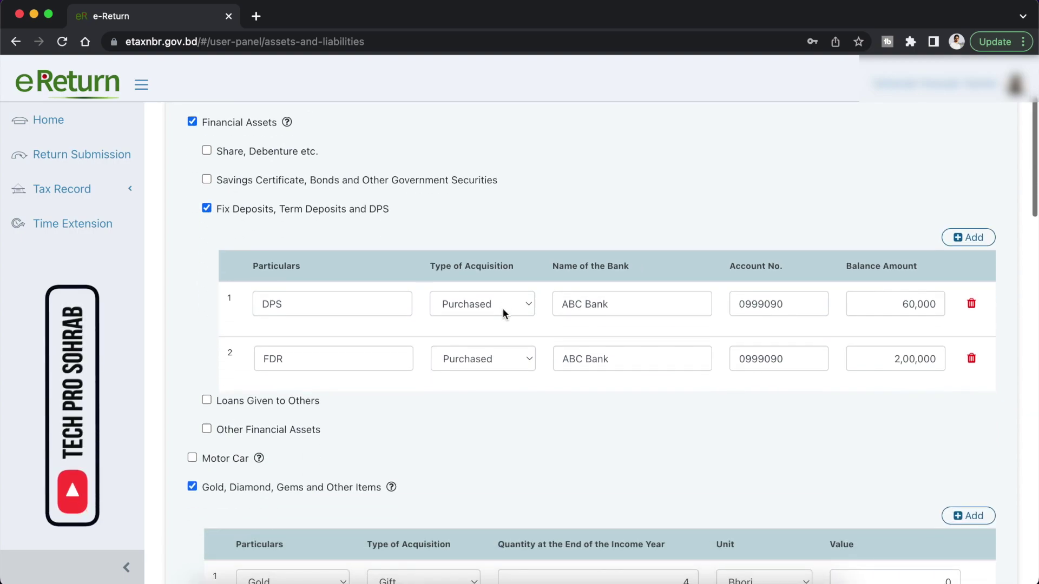
left_click(981, 239)
left_click(970, 414)
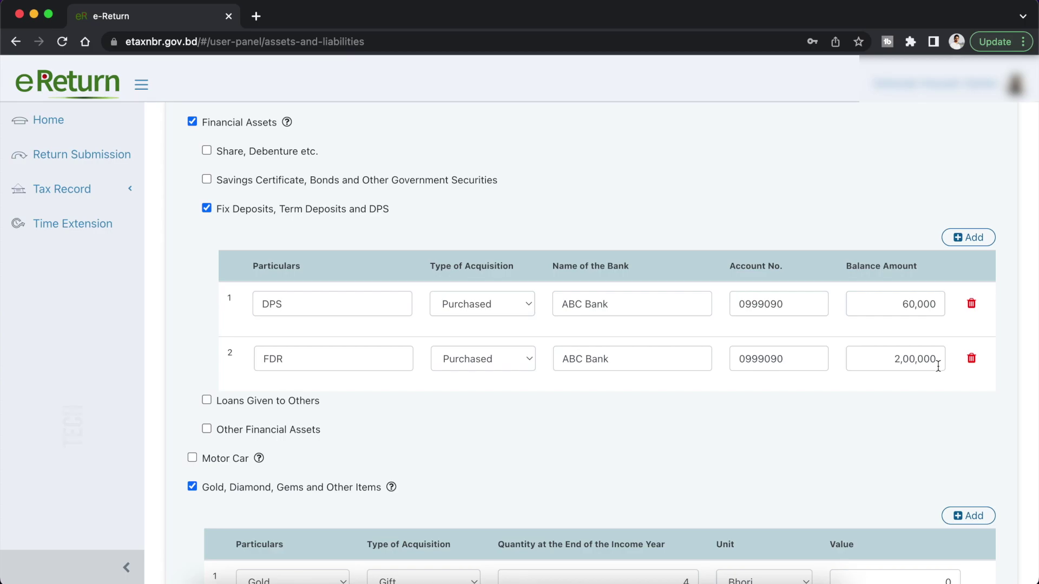
- Review the asset categories and the balance amounts of the DPS and FDR deposit entries
scroll(938, 367, "up", 5)
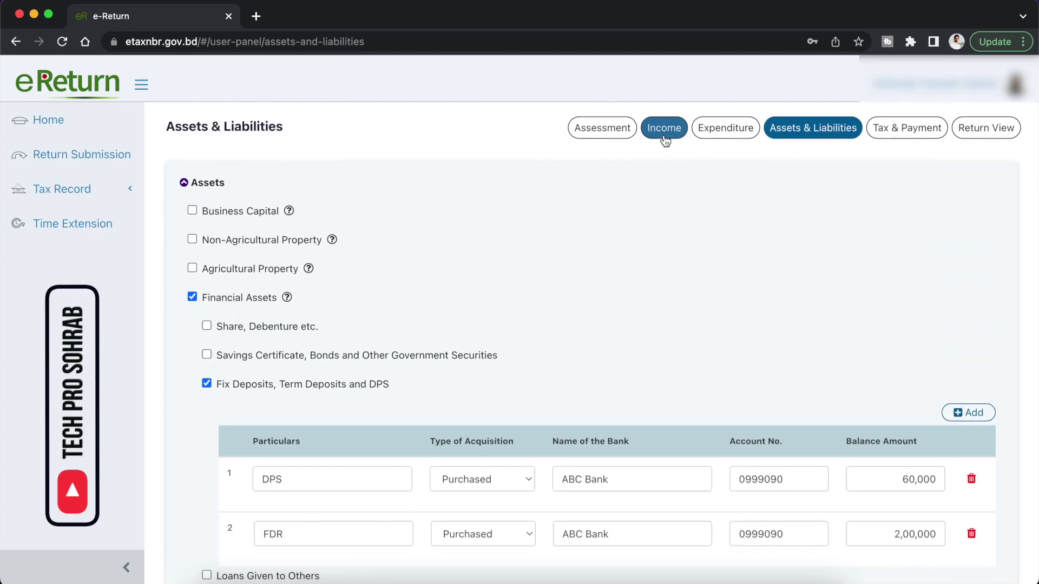
scroll(696, 258, "down", 7)
scroll(696, 257, "up", 4)
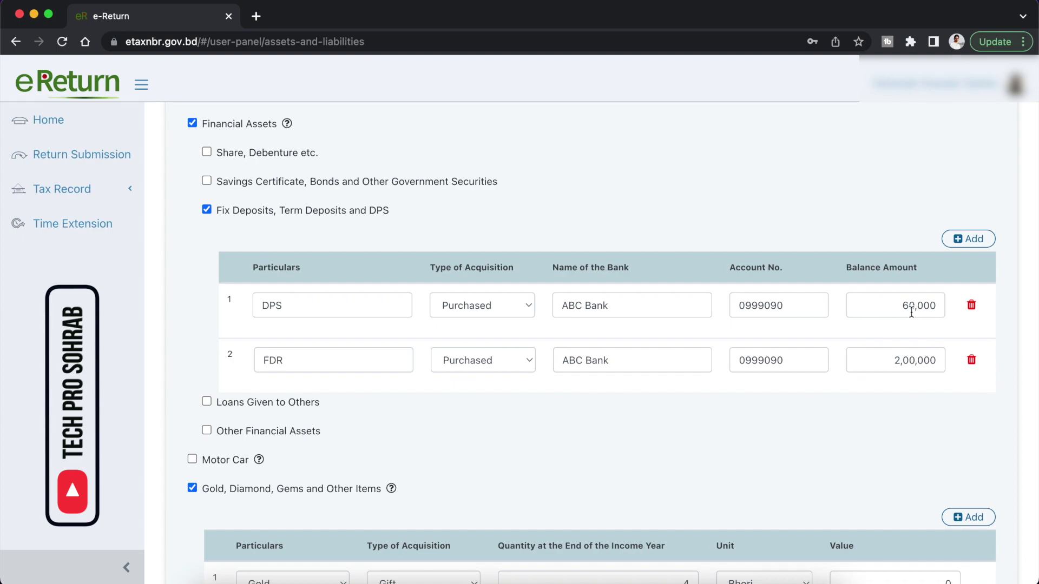
- Examine the acquisition type options, unit options and quantity of the gold entry under Gold, Diamond, Gems and Other Items
scroll(882, 444, "down", 5)
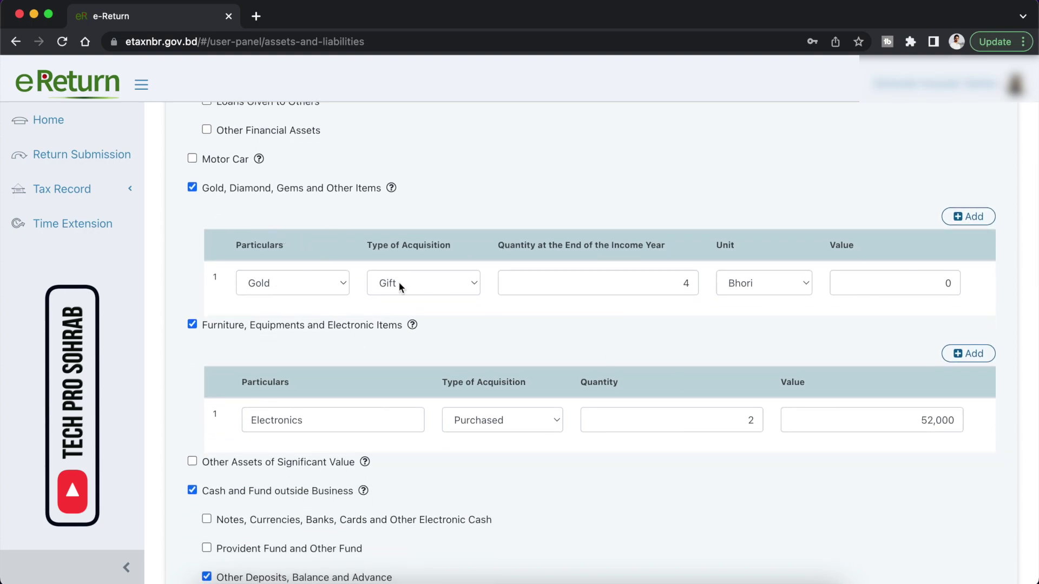
left_click(469, 279)
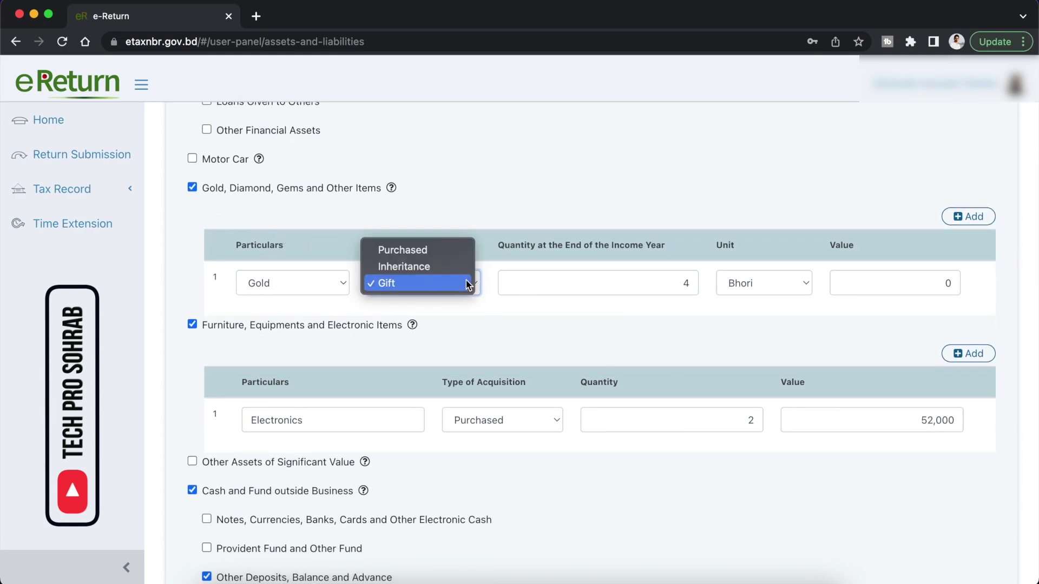
left_click(421, 284)
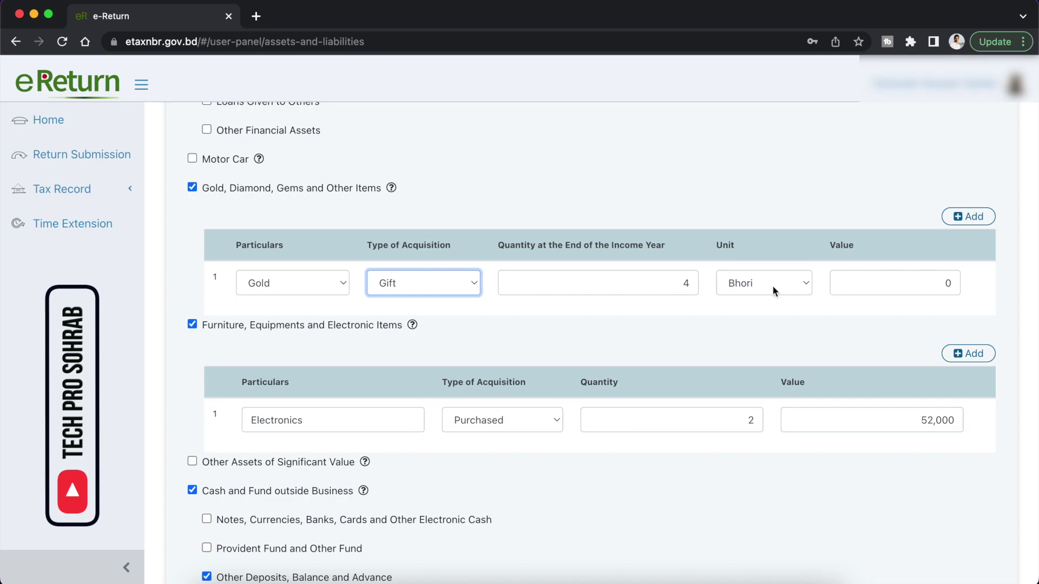
left_click(754, 283)
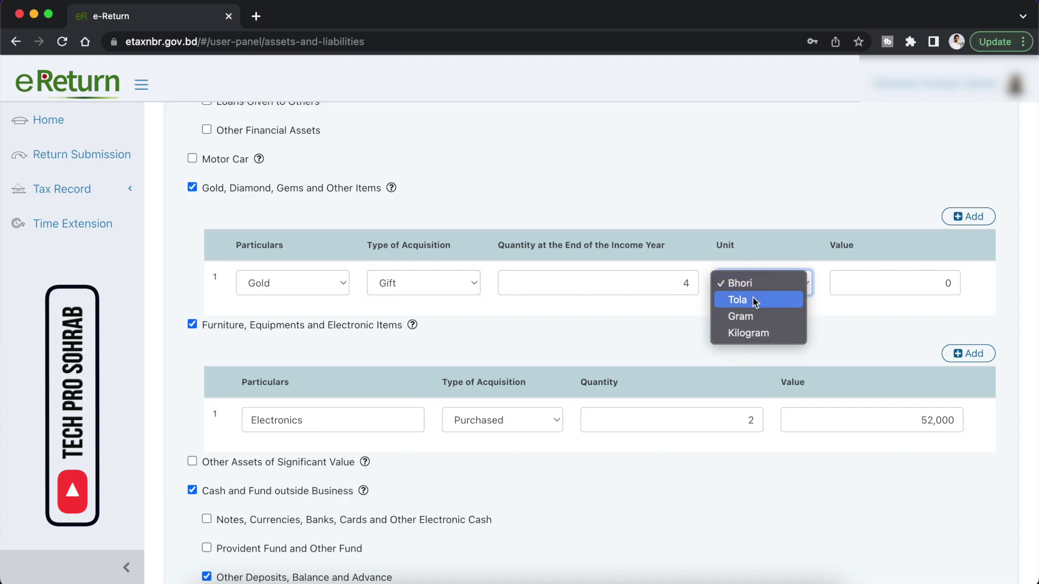
left_click(835, 340)
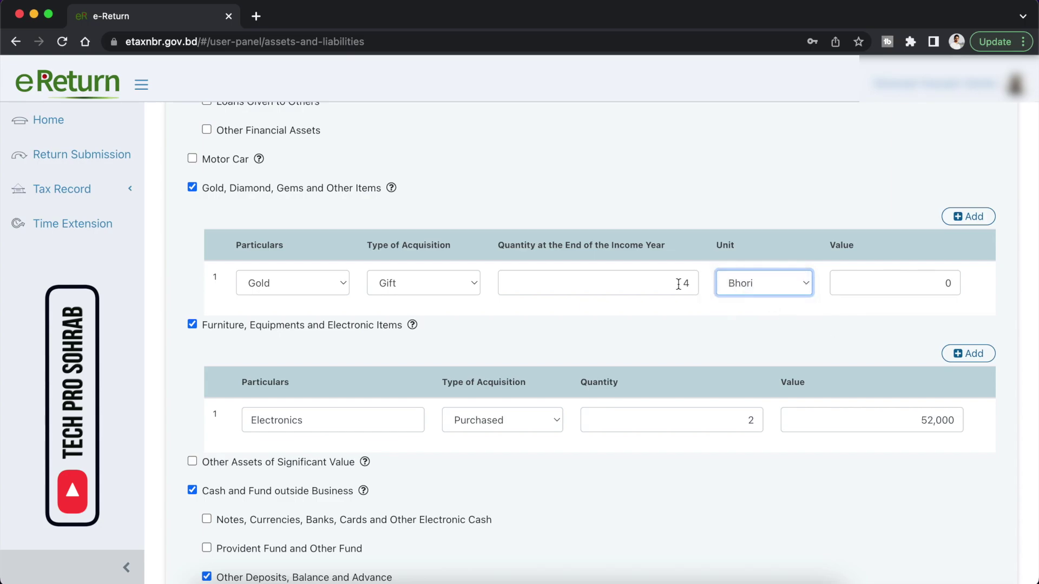
left_click(653, 291)
left_click(657, 316)
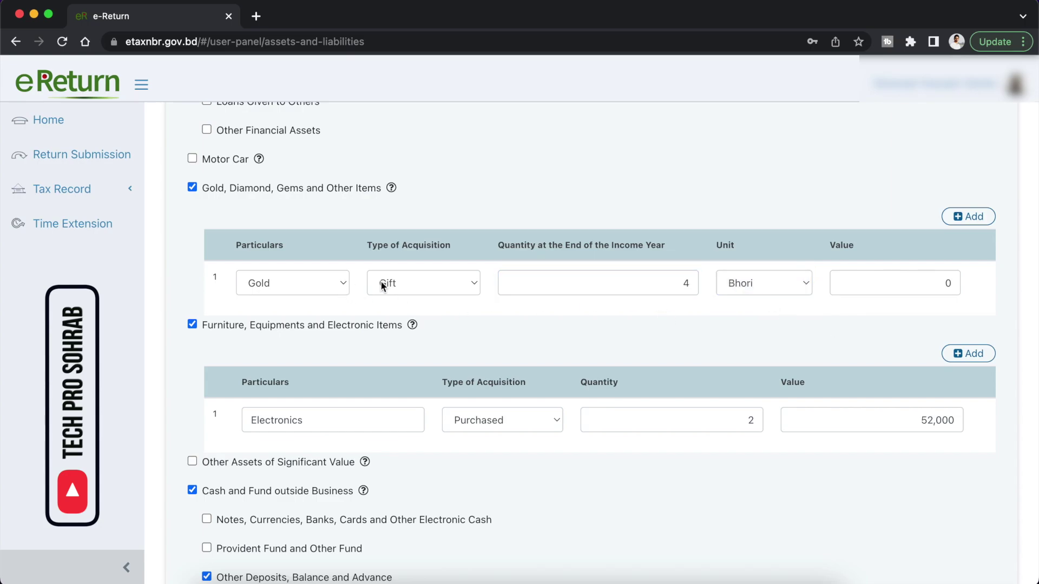
- Check the type of acquisition for the DPS entry under Fix Deposits, Term Deposits and DPS
scroll(879, 328, "up", 5)
scroll(878, 323, "up", 1)
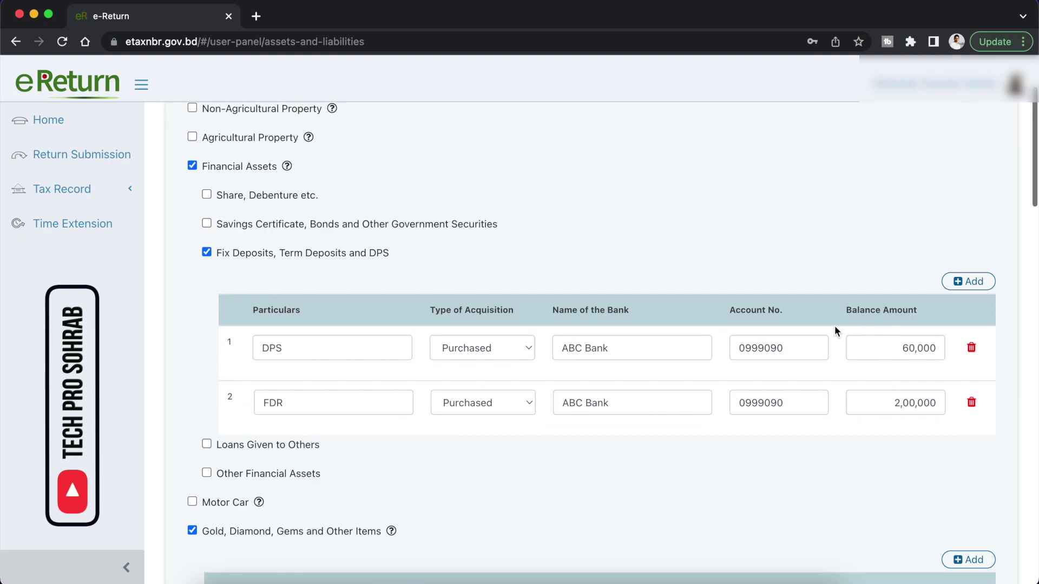
left_click(480, 348)
left_click(479, 349)
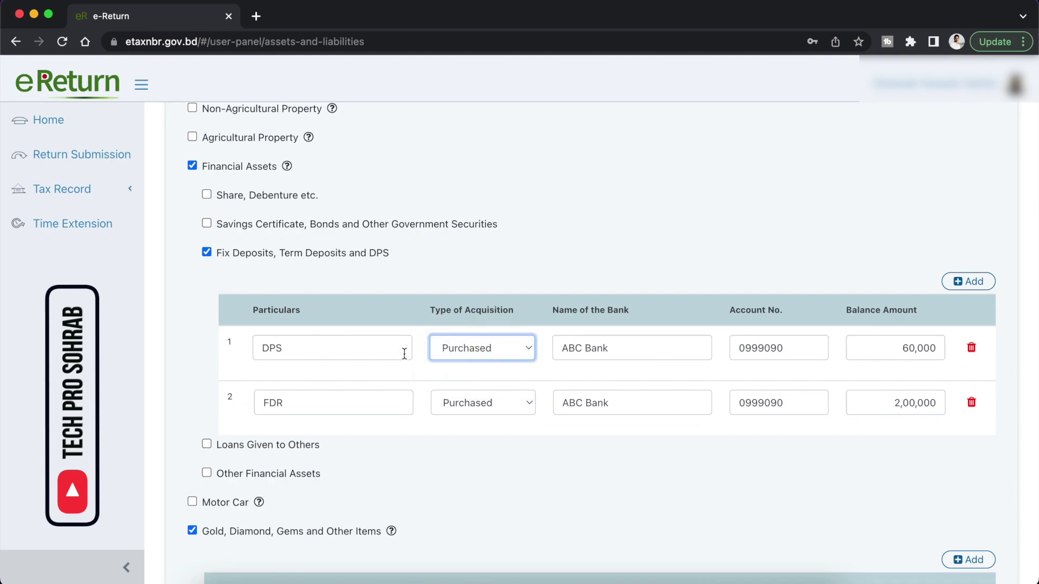
left_click(485, 430)
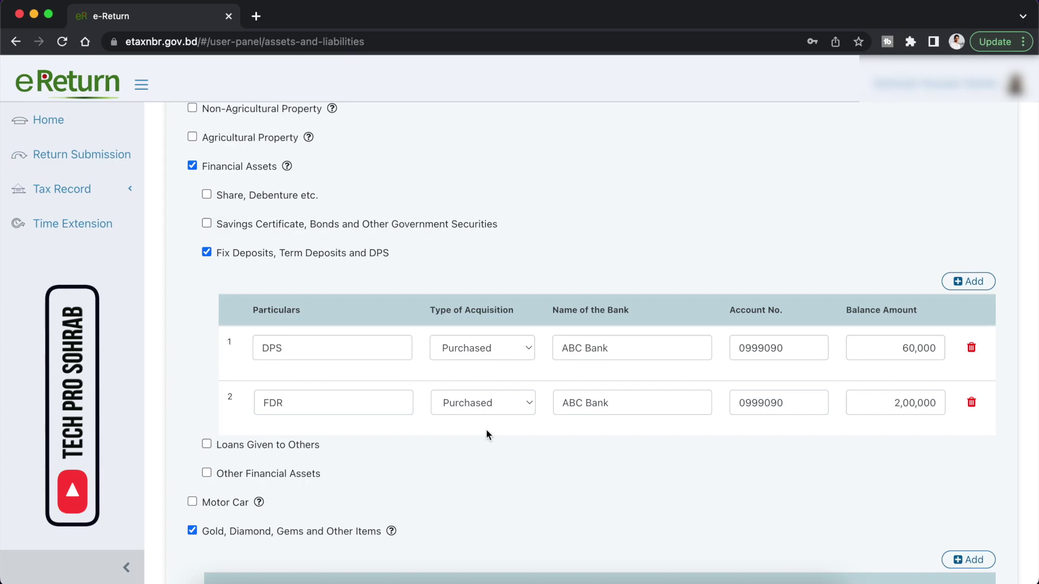
- Review the quantity and value of the electronics entry under Furniture, Equipments and Electronic Items
scroll(486, 429, "down", 7)
scroll(485, 427, "up", 2)
scroll(486, 427, "down", 2)
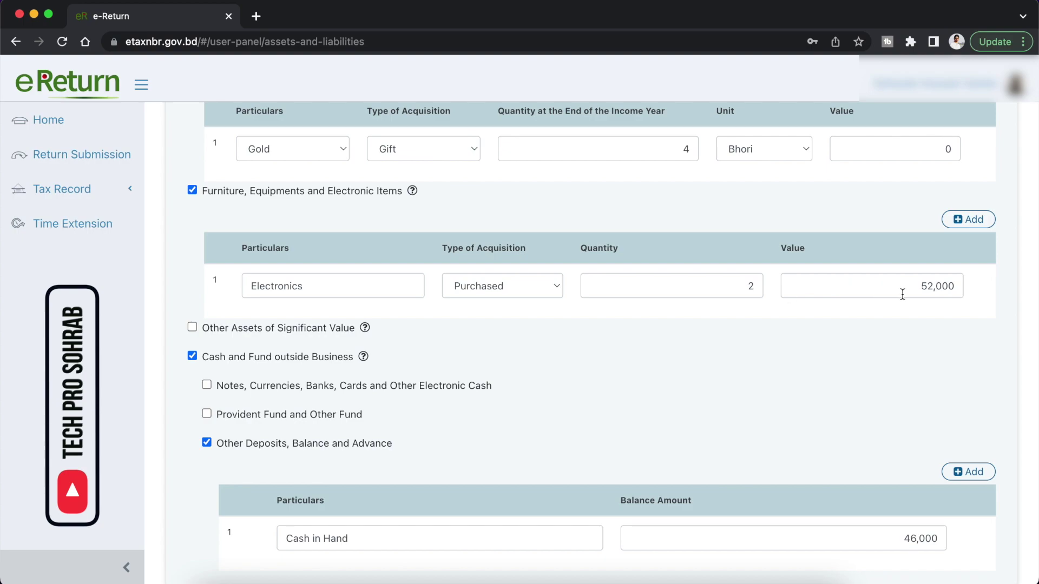
- Check the Cash in Hand balance and expand the Liabilities (Outside Business) section to view its loan categories
scroll(903, 294, "down", 4)
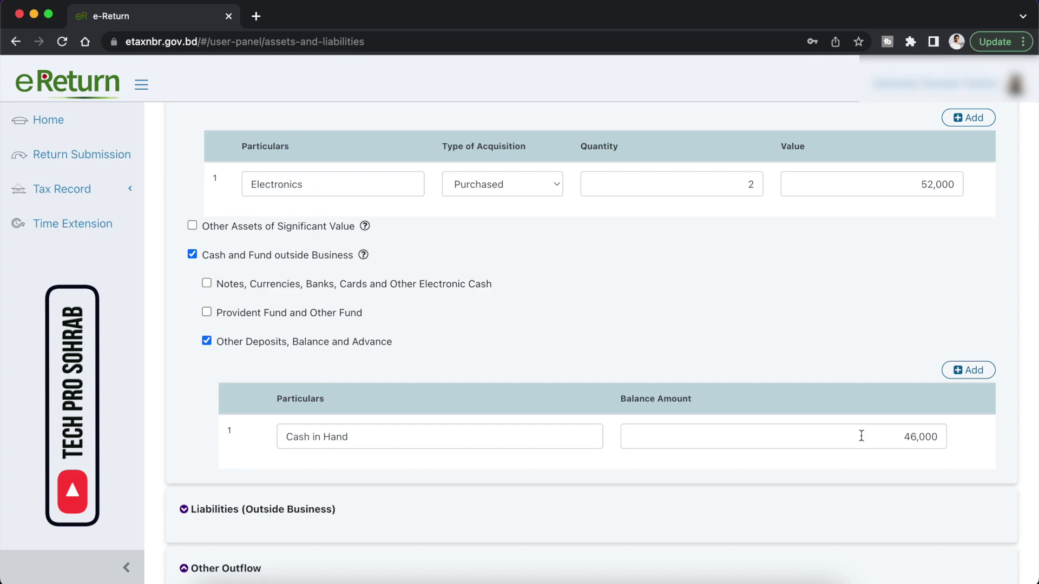
scroll(861, 435, "down", 7)
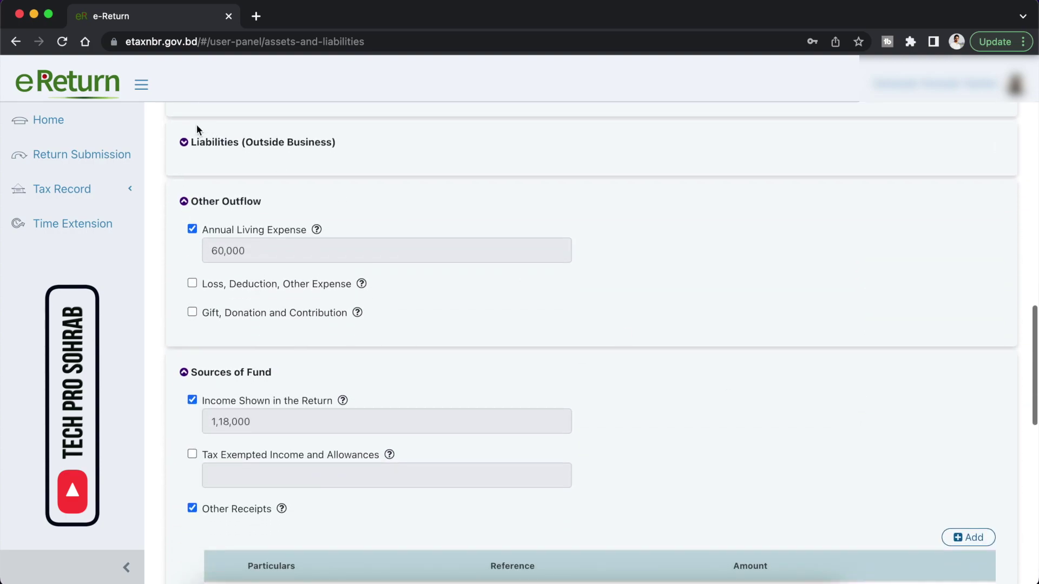
left_click(184, 143)
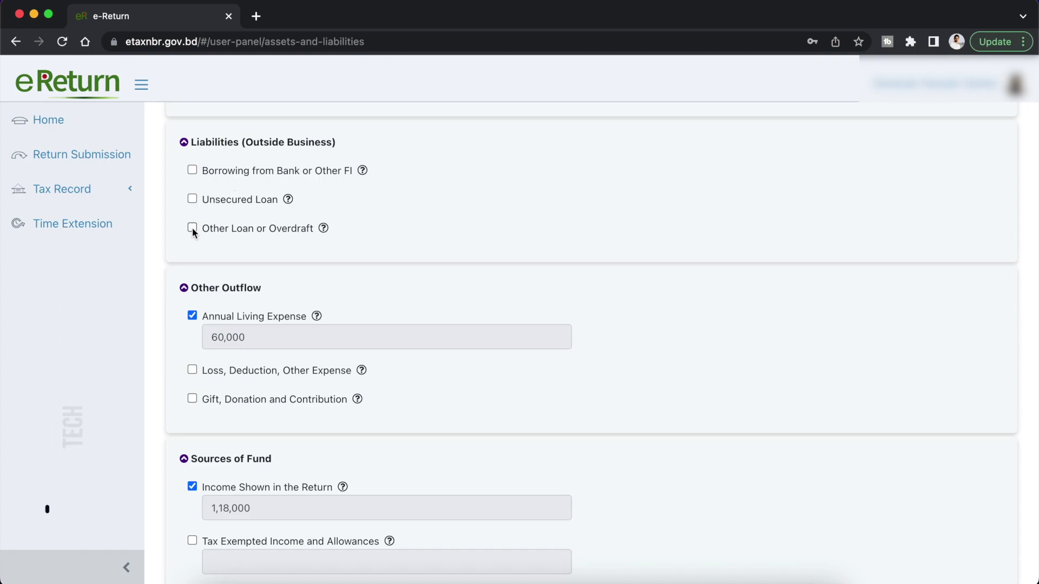
- View the fields required for Borrowing from Bank or Other FI under Liabilities, leaving the option unselected
left_click(192, 171)
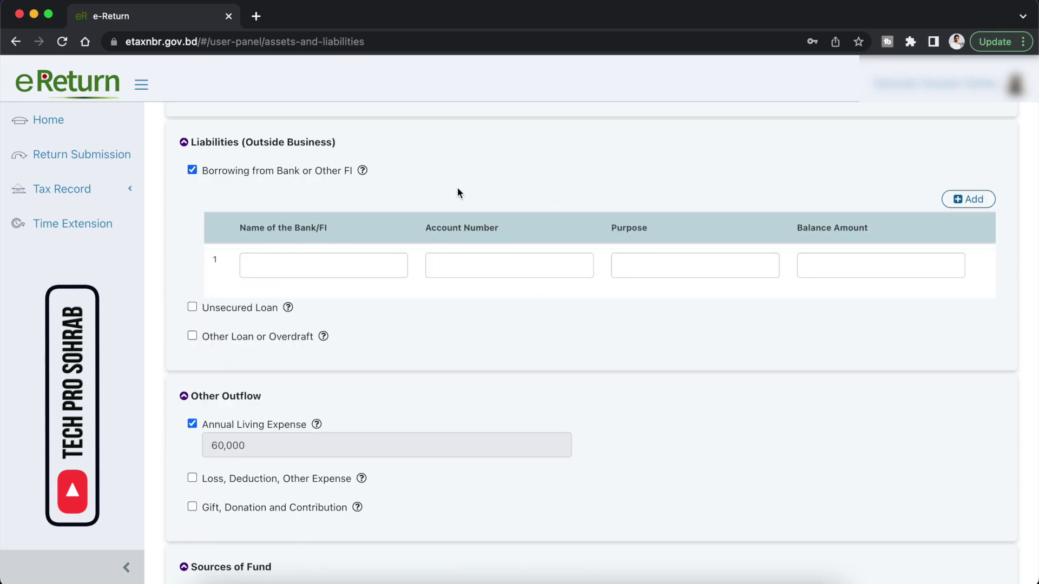
left_click(192, 171)
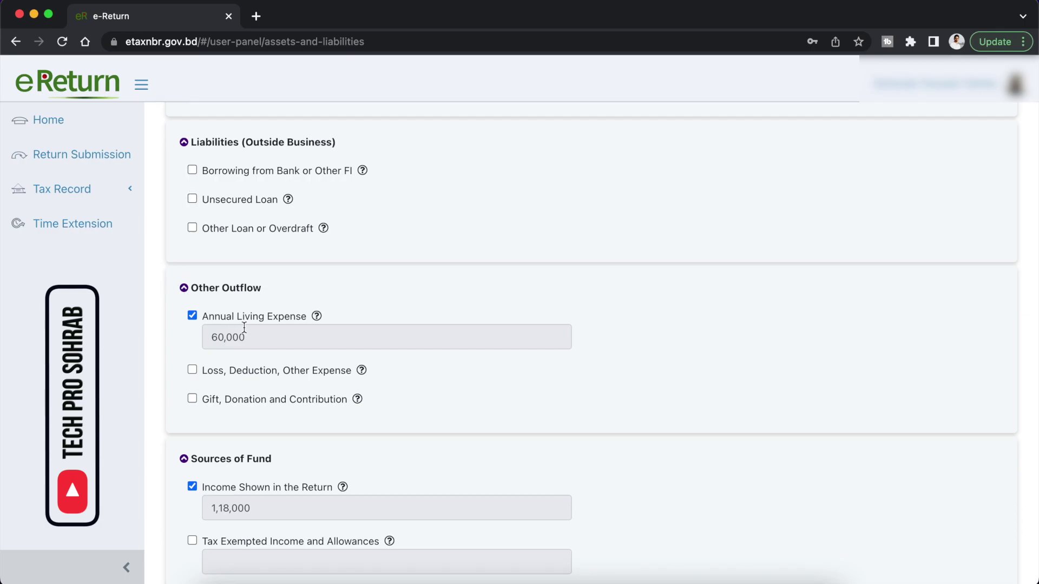
- Review the Annual Living Expense under Other Outflow and the Income Shown in the Return under Sources of Fund
scroll(456, 251, "up", 10)
scroll(596, 209, "up", 2)
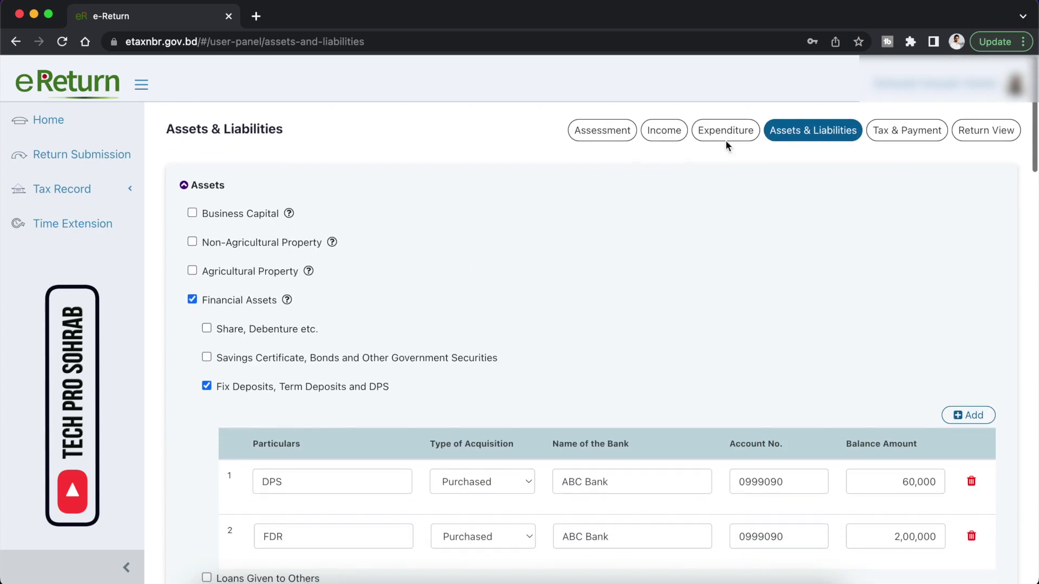
scroll(720, 139, "down", 15)
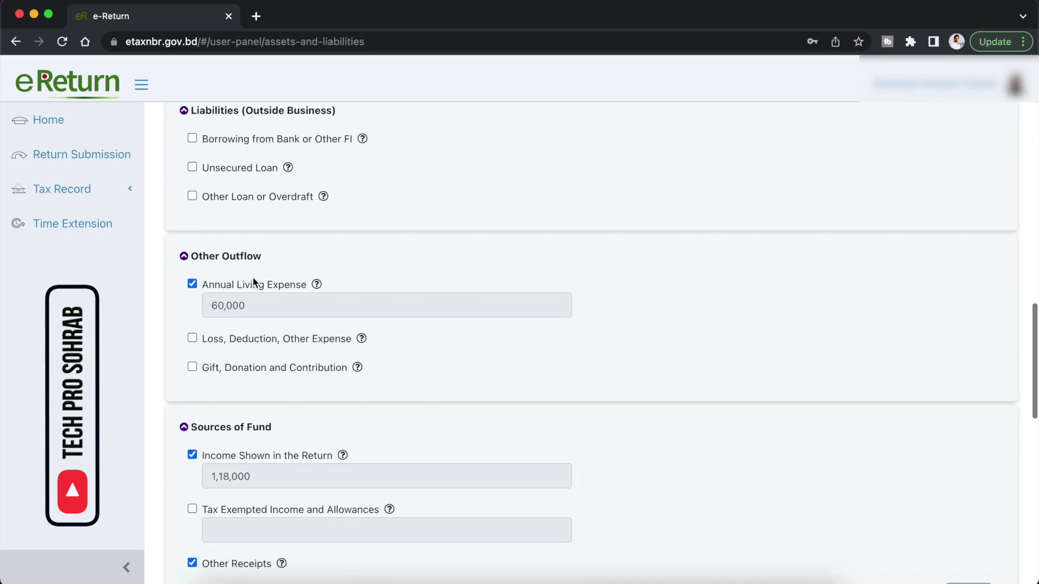
scroll(259, 315, "down", 1)
scroll(260, 316, "down", 5)
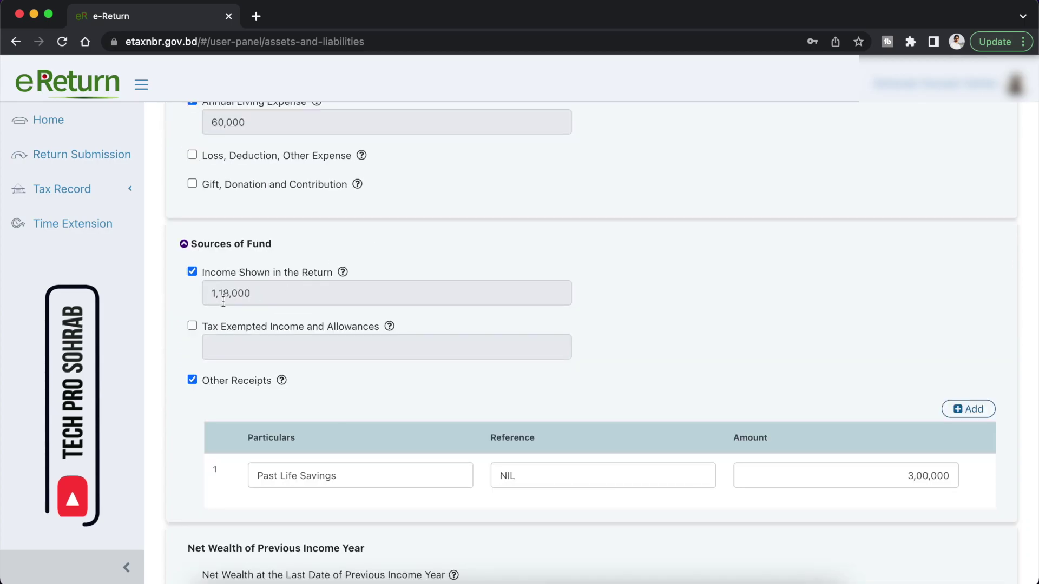
scroll(267, 298, "up", 1)
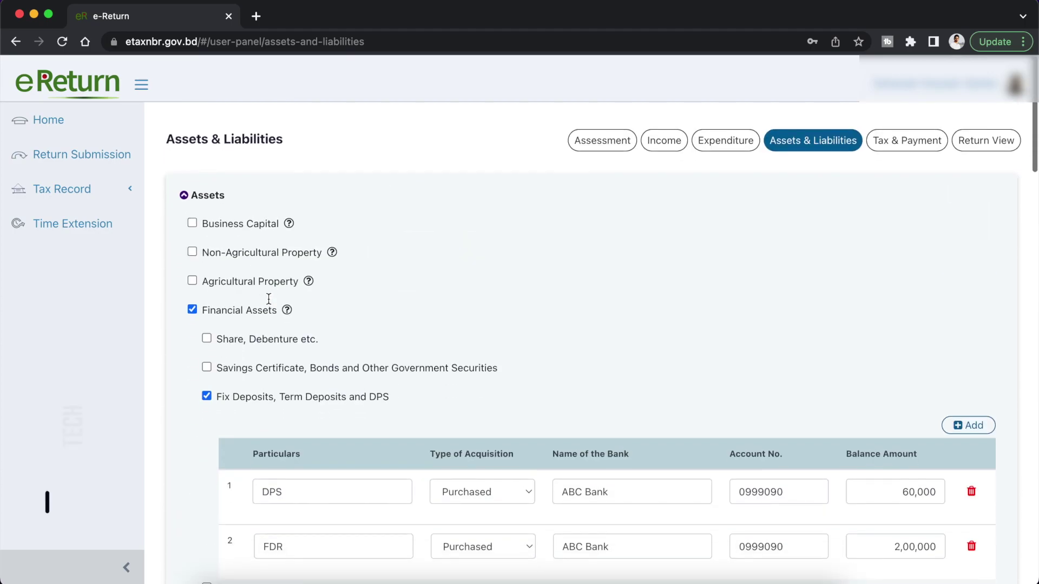
scroll(661, 128, "down", 15)
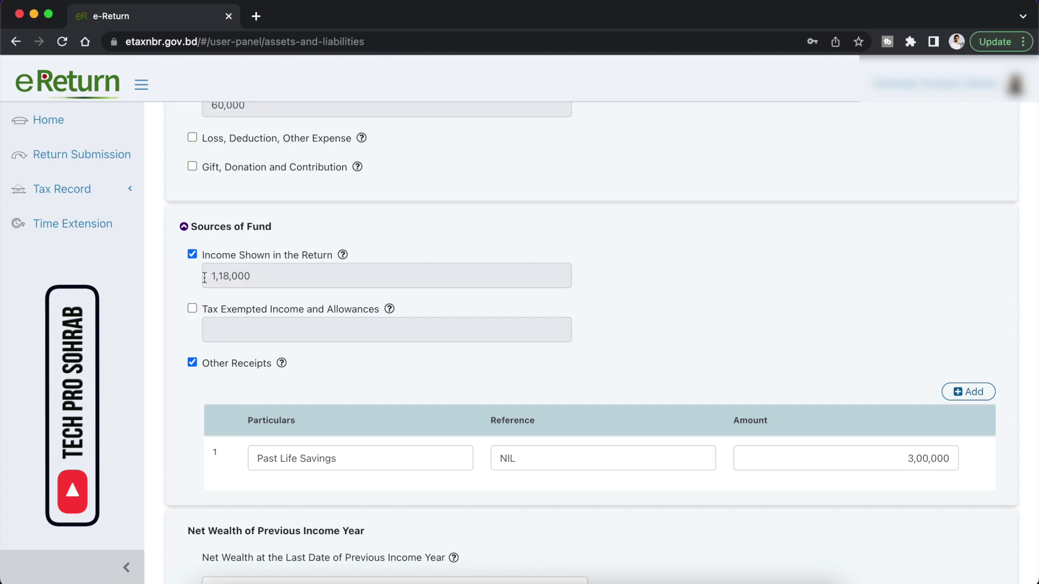
scroll(282, 282, "down", 2)
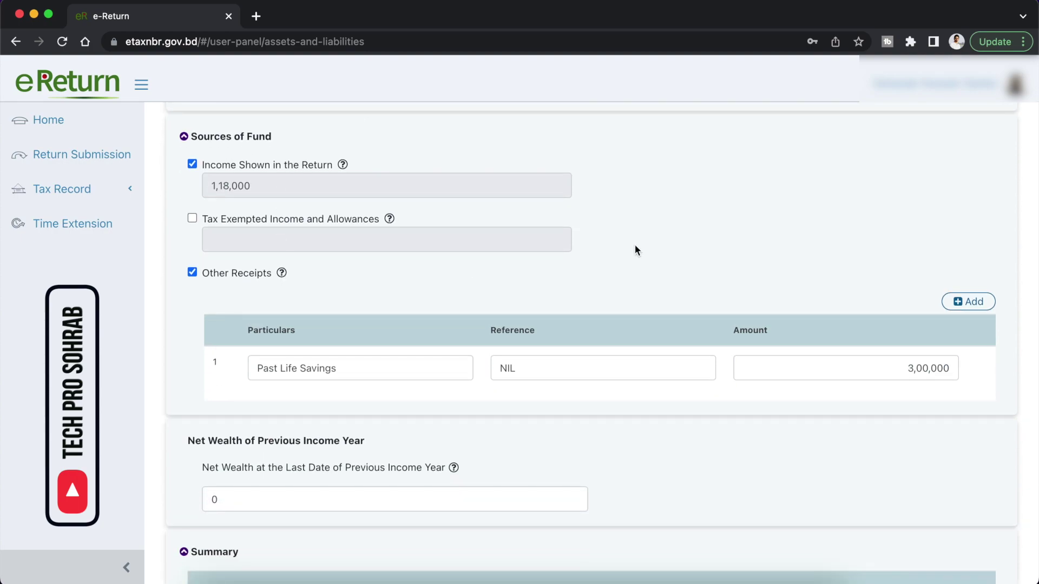
- Compare the deposit, electronics and cash entries under Assets with the Past Life Savings amount under Other Receipts
scroll(635, 250, "up", 15)
scroll(635, 250, "down", 7)
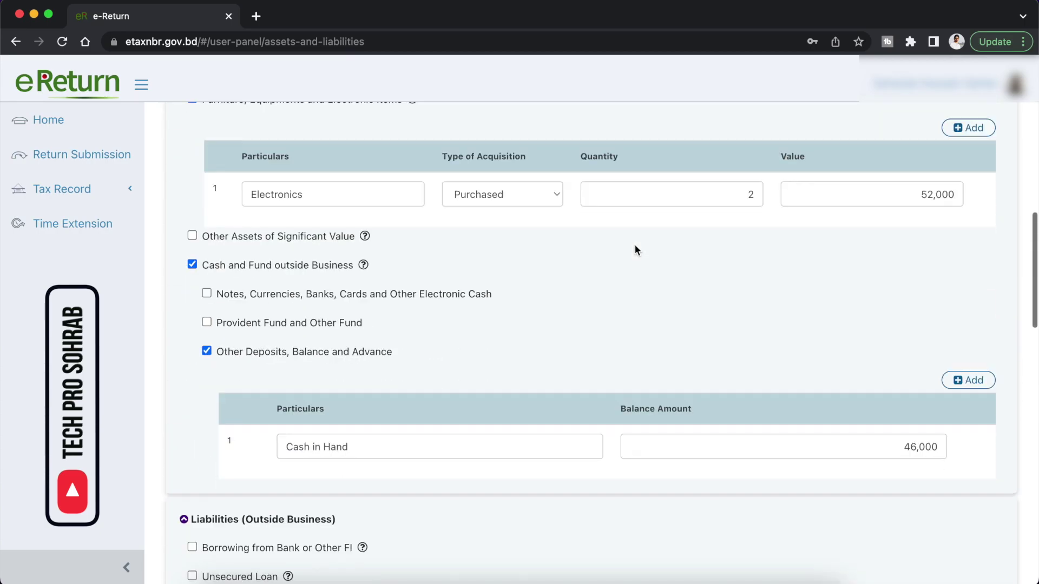
scroll(635, 244, "up", 10)
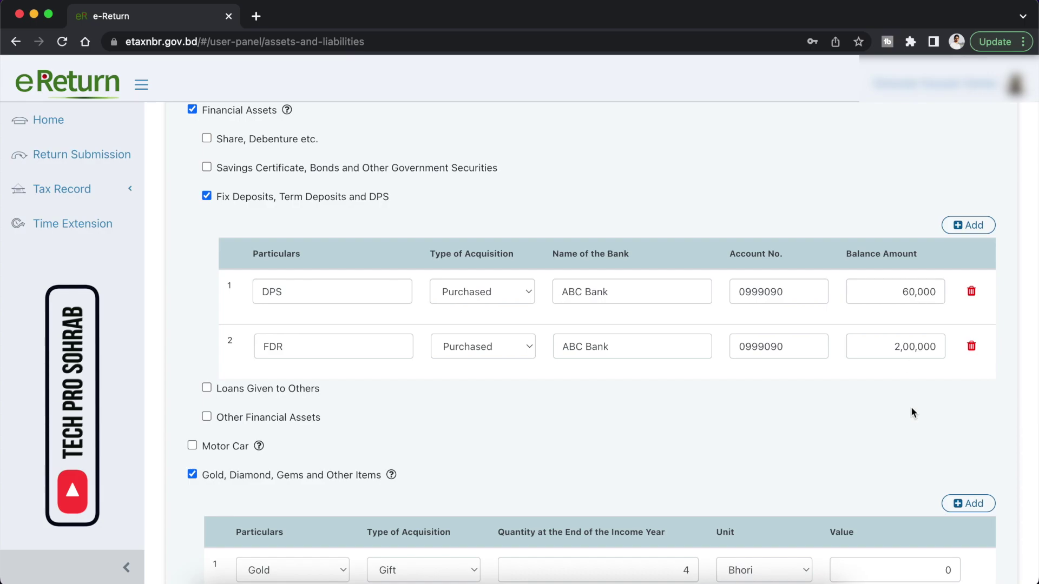
scroll(902, 355, "down", 8)
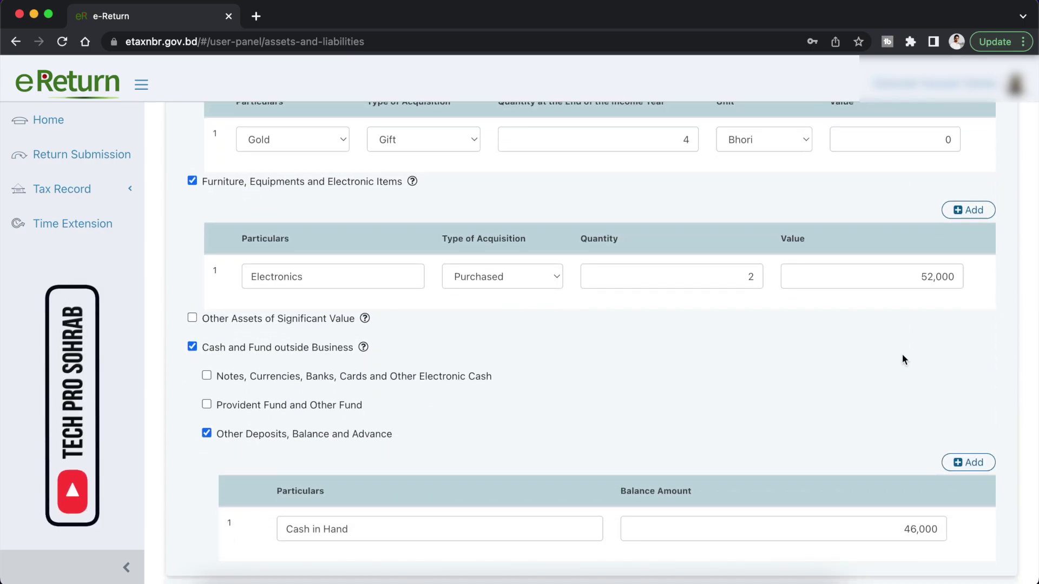
scroll(901, 357, "down", 12)
scroll(901, 354, "up", 5)
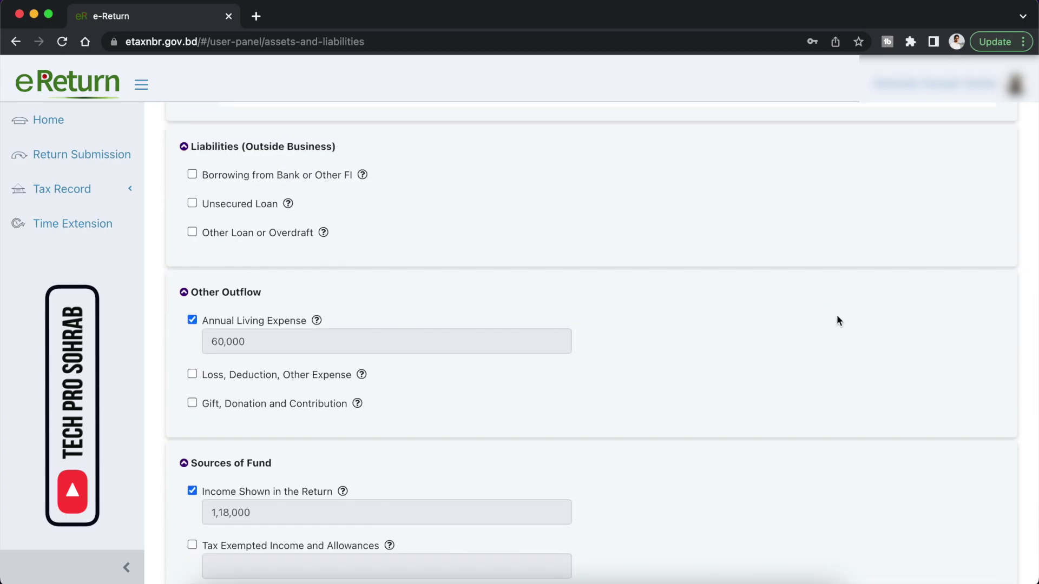
scroll(837, 319, "up", 7)
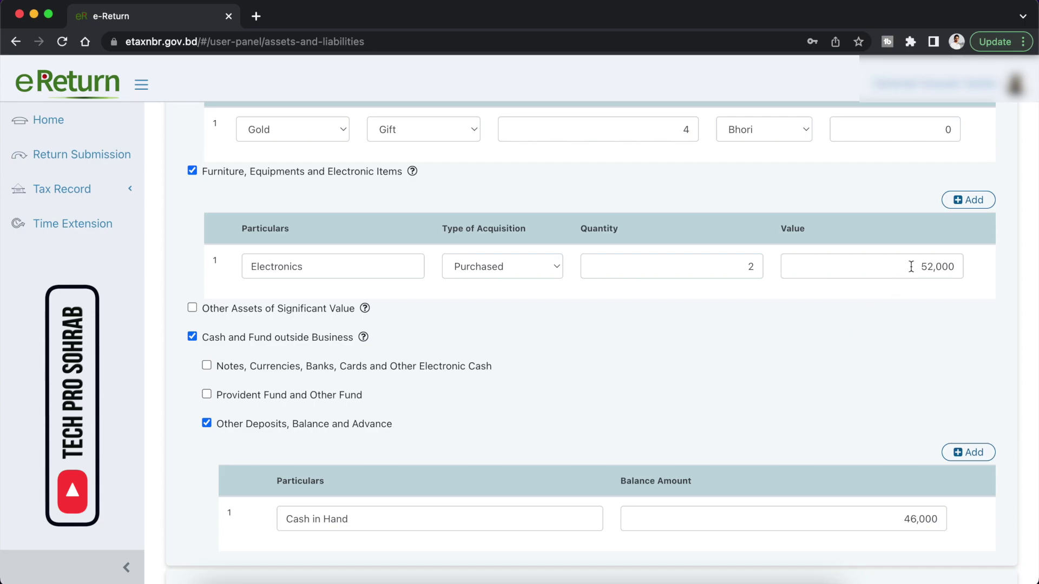
scroll(909, 540, "down", 10)
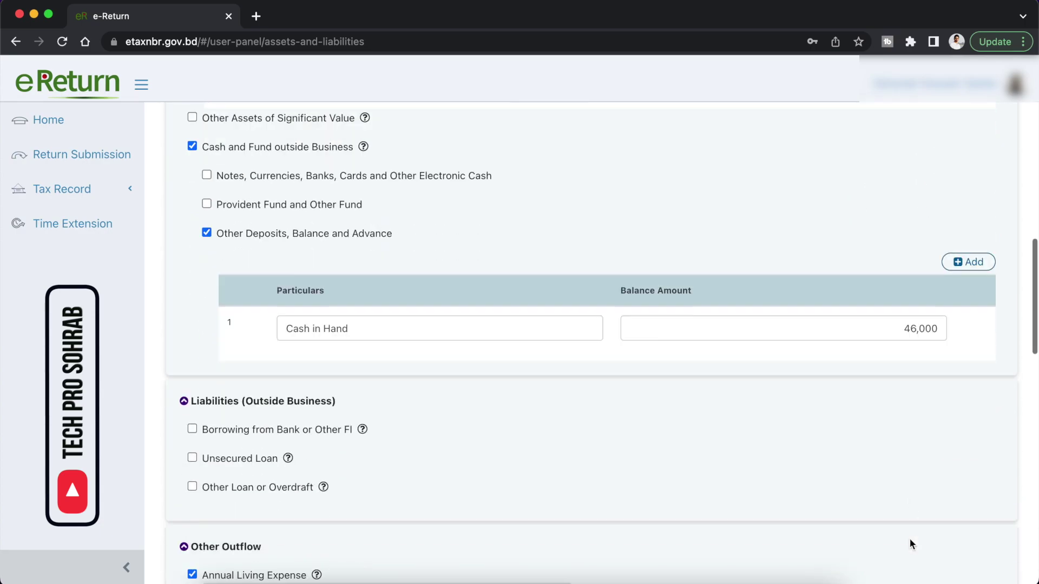
scroll(910, 538, "down", 5)
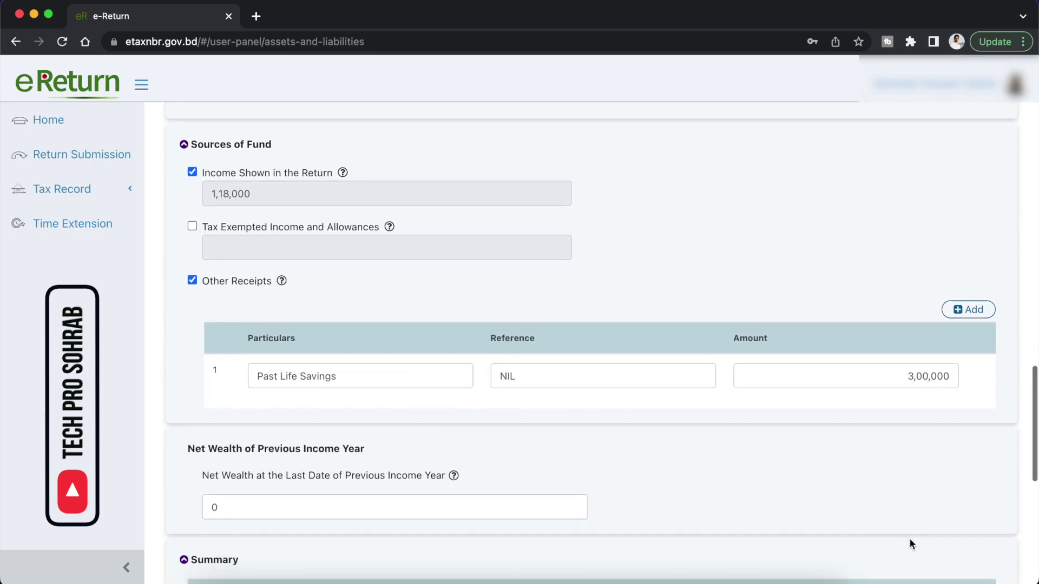
scroll(909, 537, "up", 4)
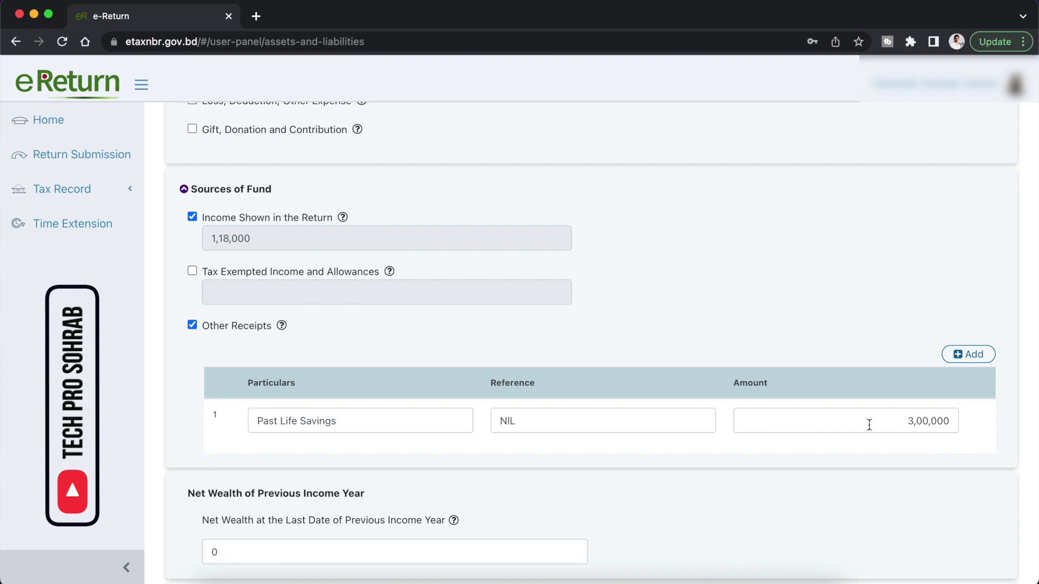
- Check the Net Wealth at the Last Date of Previous Income Year entry against the Net Wealth row in the Summary
scroll(732, 483, "down", 5)
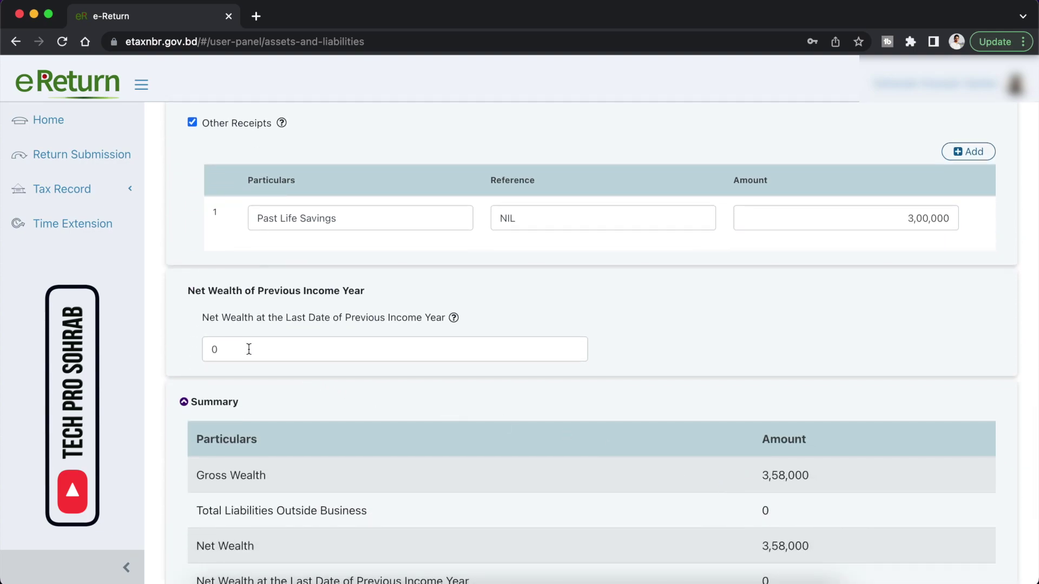
scroll(249, 349, "down", 3)
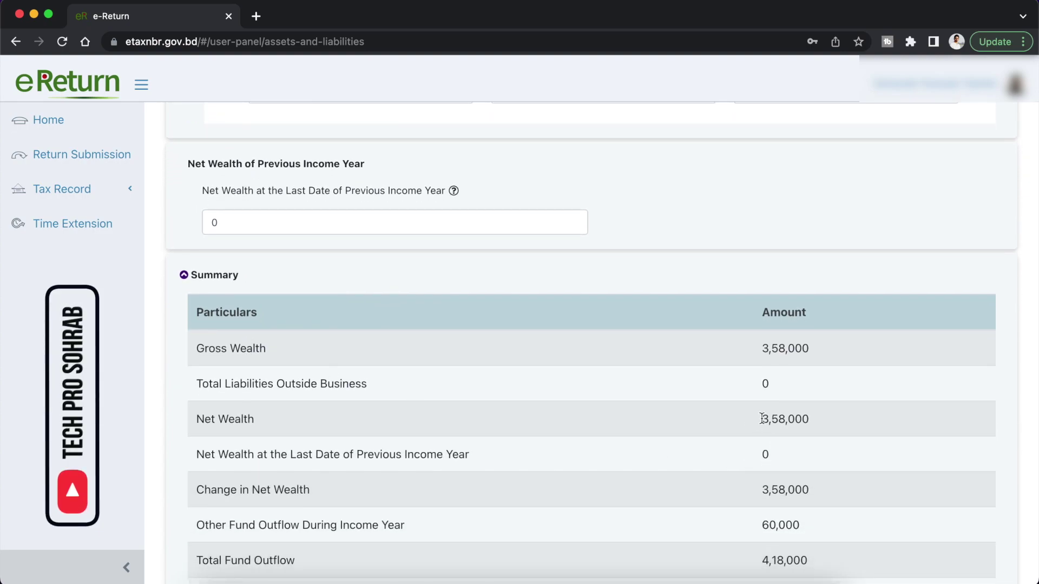
left_click_drag(761, 418, 873, 422)
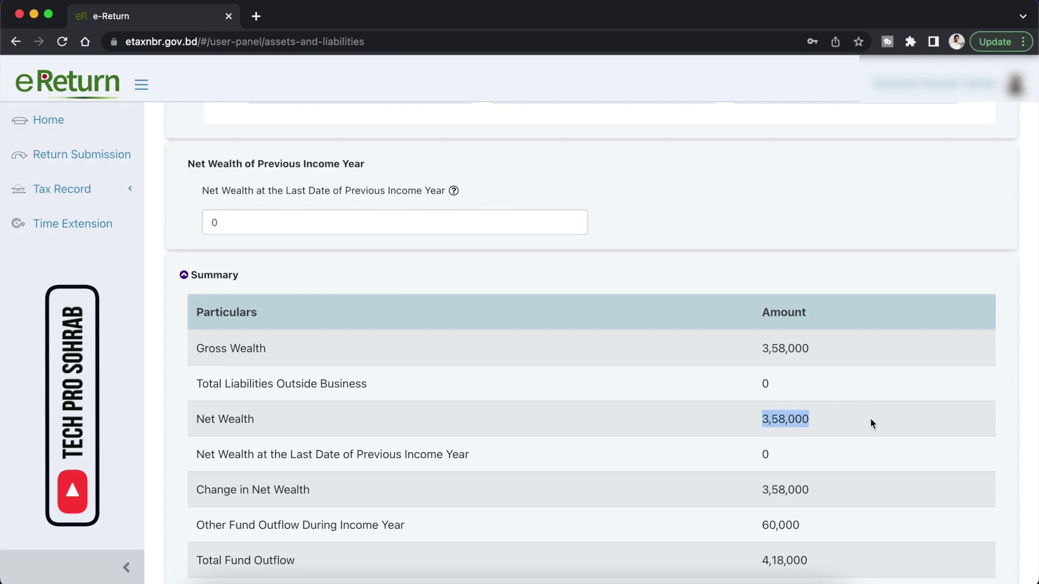
left_click_drag(218, 223, 195, 222)
left_click(735, 228)
scroll(735, 228, "down", 3)
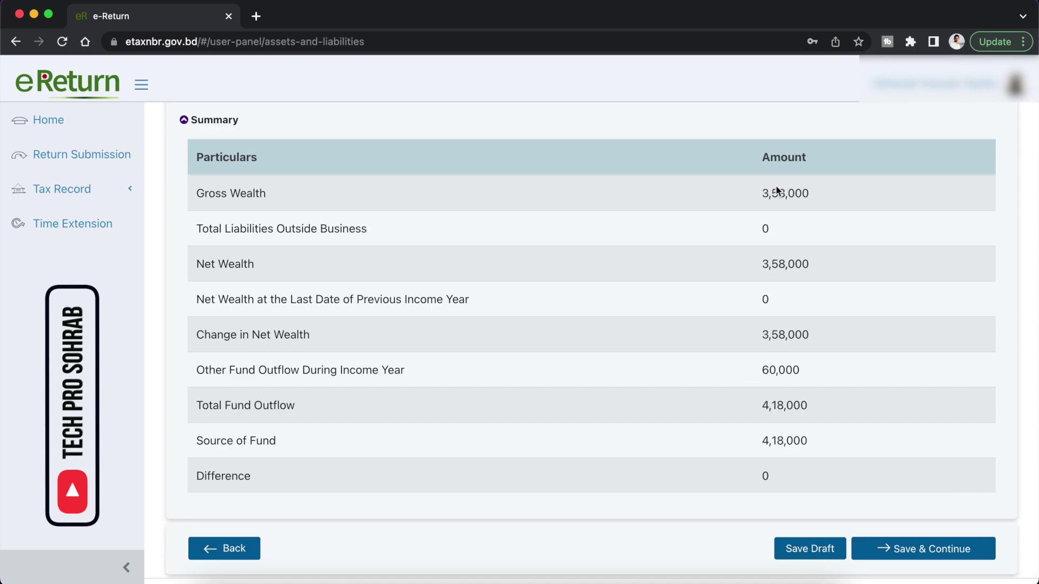
- Compare the Gross Wealth amount in the Summary with the DPS, FDR, electronics and Cash in Hand entries
left_click_drag(761, 193, 806, 210)
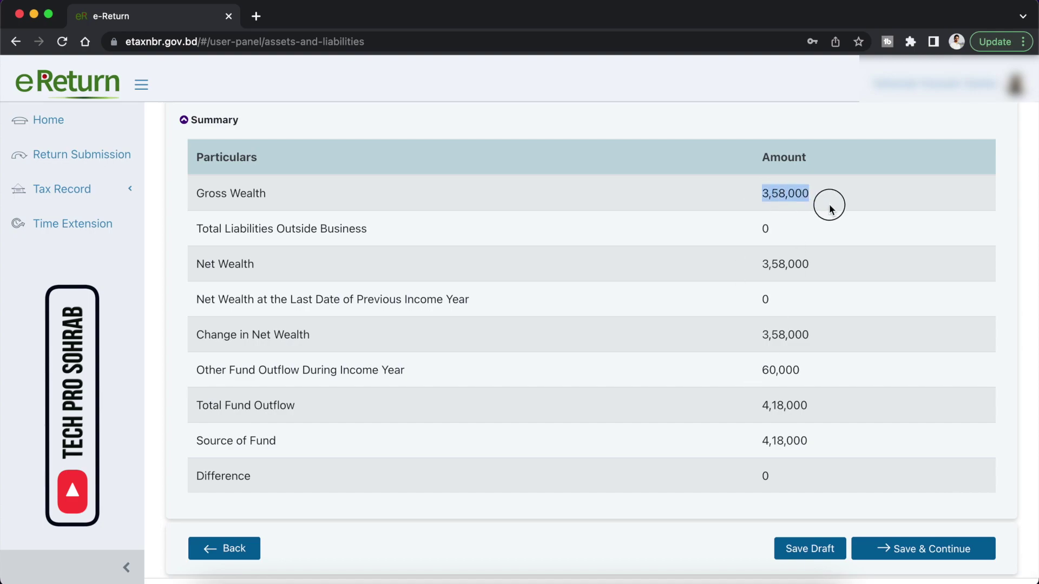
scroll(830, 210, "up", 20)
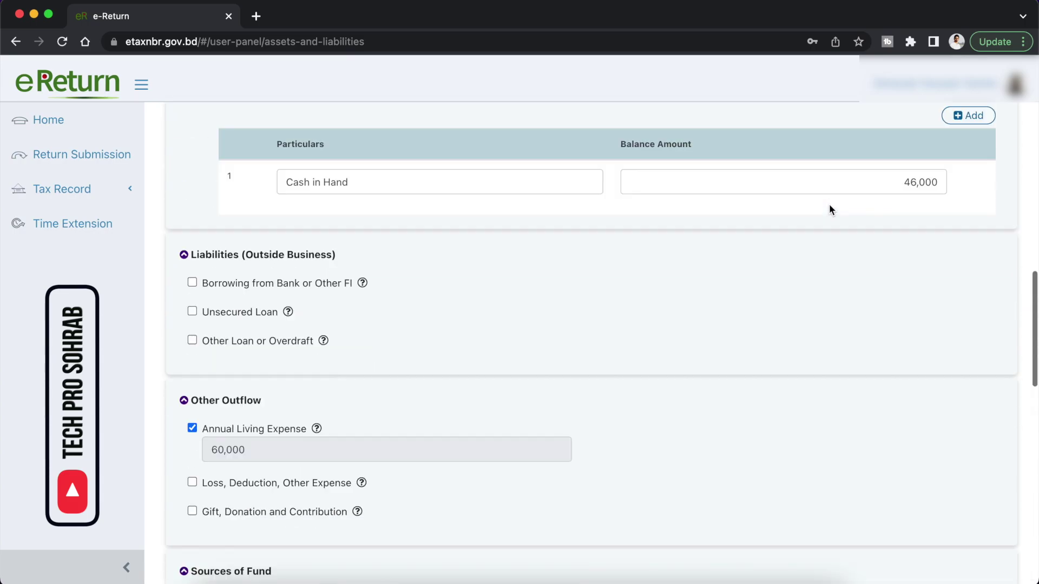
scroll(830, 210, "down", 5)
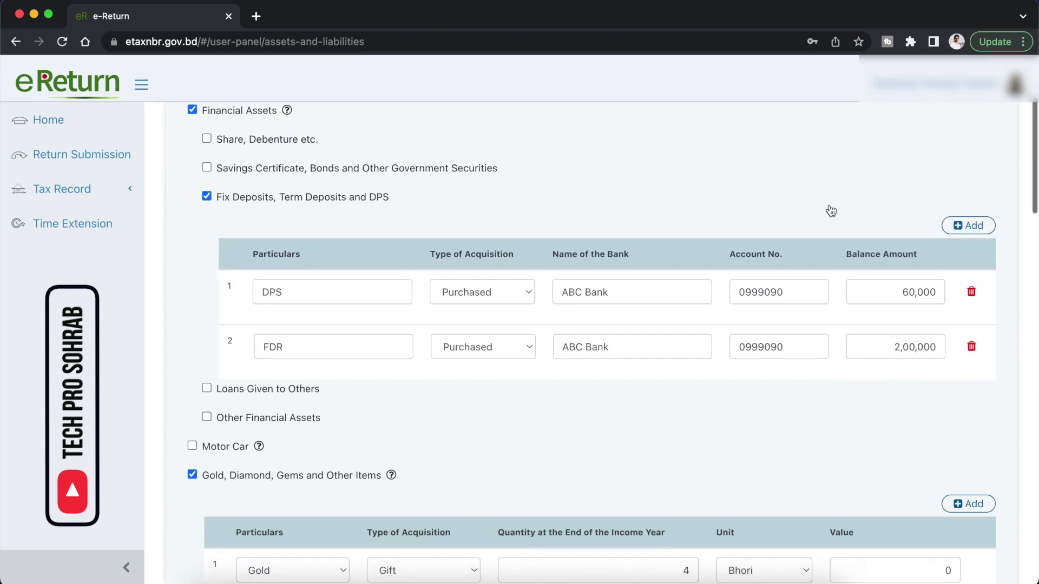
scroll(893, 307, "down", 6)
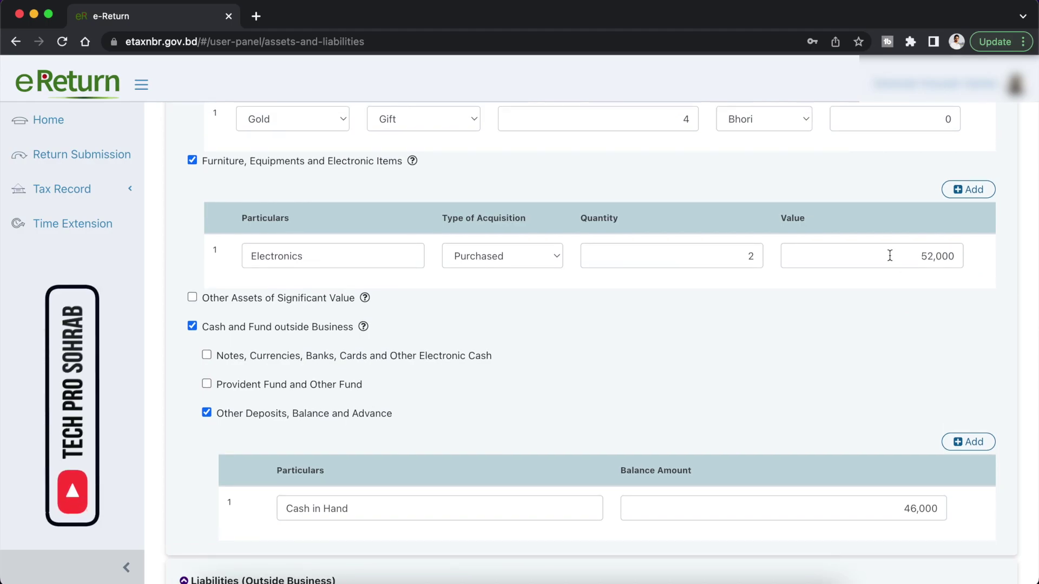
scroll(917, 417, "down", 2)
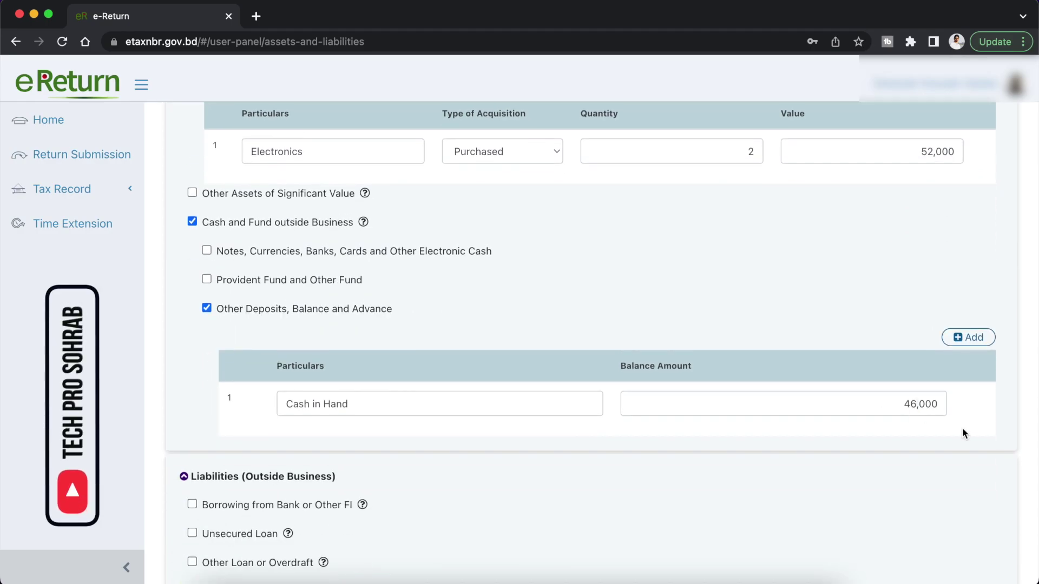
scroll(962, 428, "down", 7)
scroll(964, 435, "down", 15)
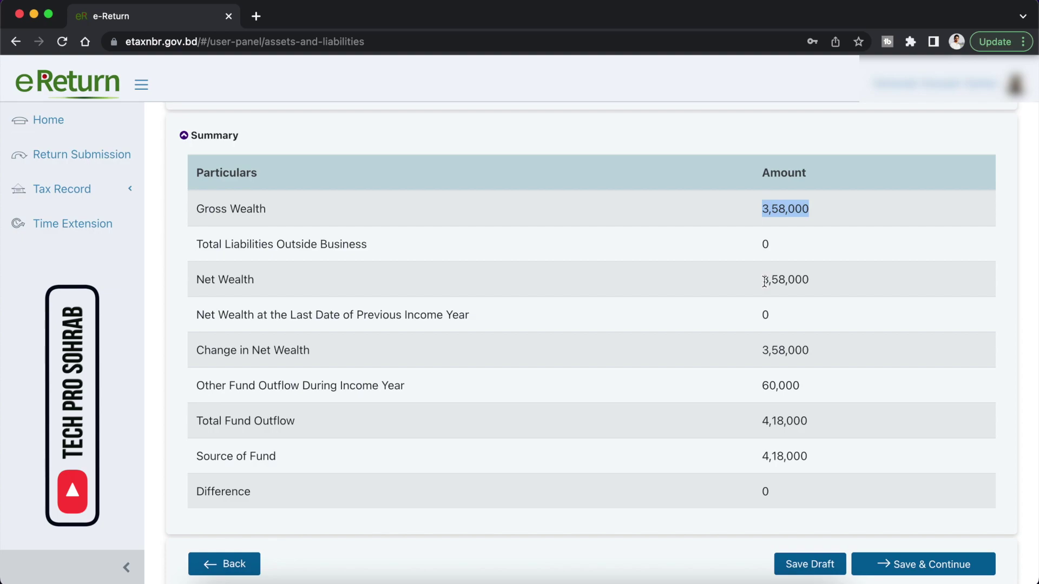
scroll(764, 280, "down", 1)
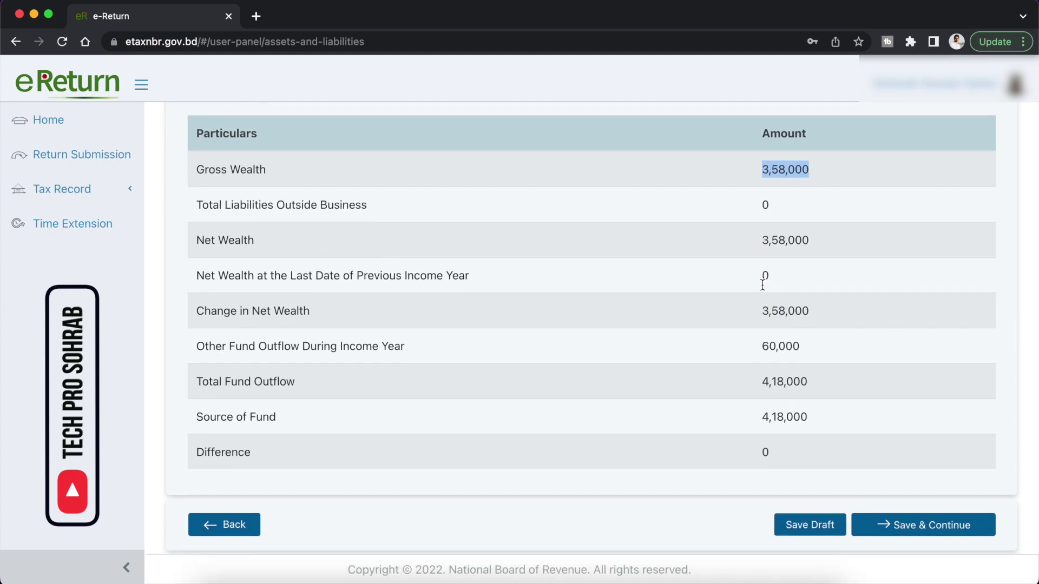
- Examine the Annual Living Expense alongside the Change in Net Wealth and Other Fund Outflow rows of the Summary
scroll(834, 352, "up", 10)
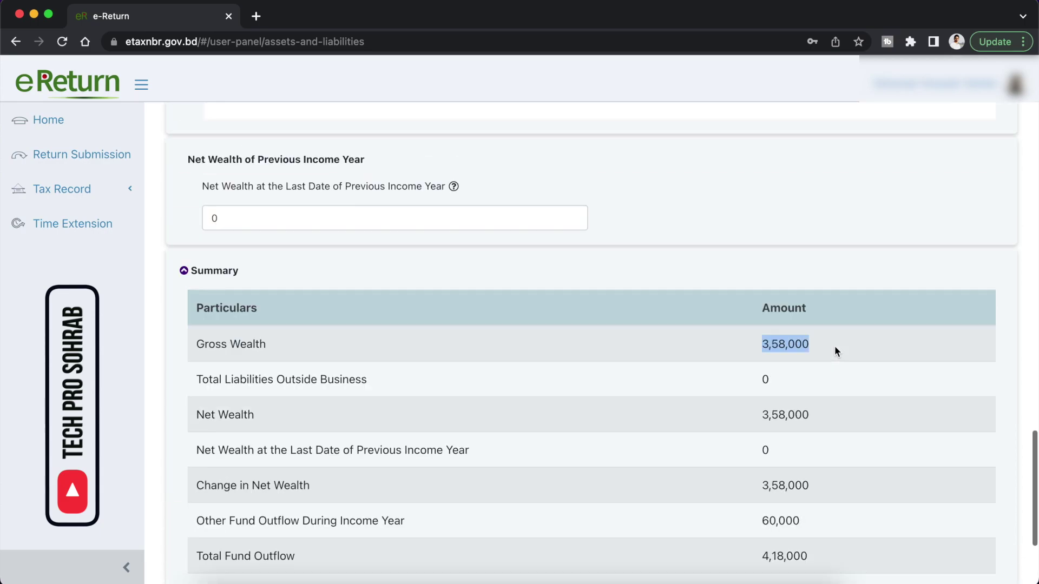
scroll(797, 362, "up", 3)
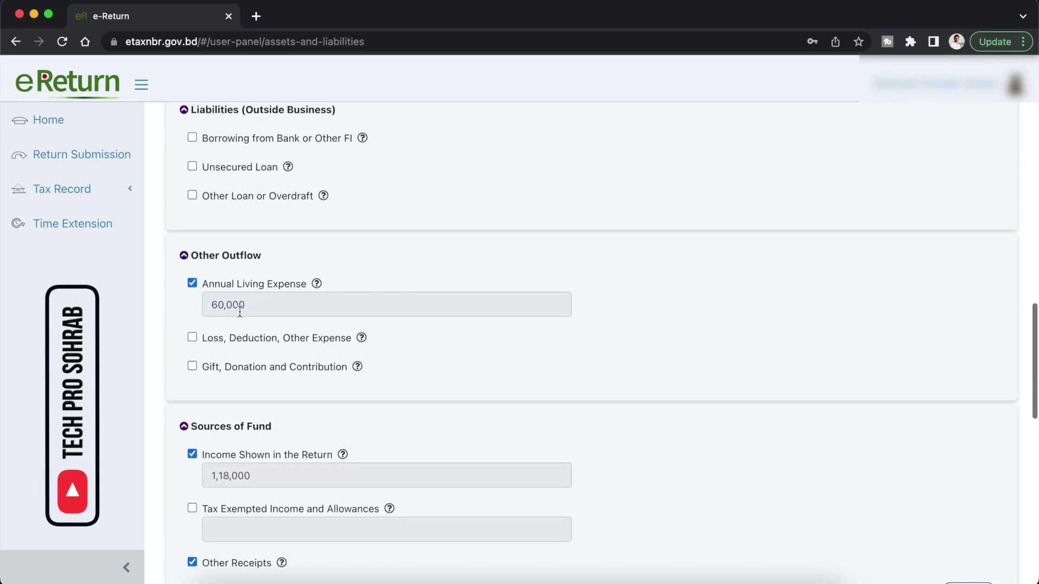
scroll(581, 363, "down", 10)
left_click_drag(762, 241, 828, 241)
left_click_drag(759, 345, 807, 345)
double_click(784, 326)
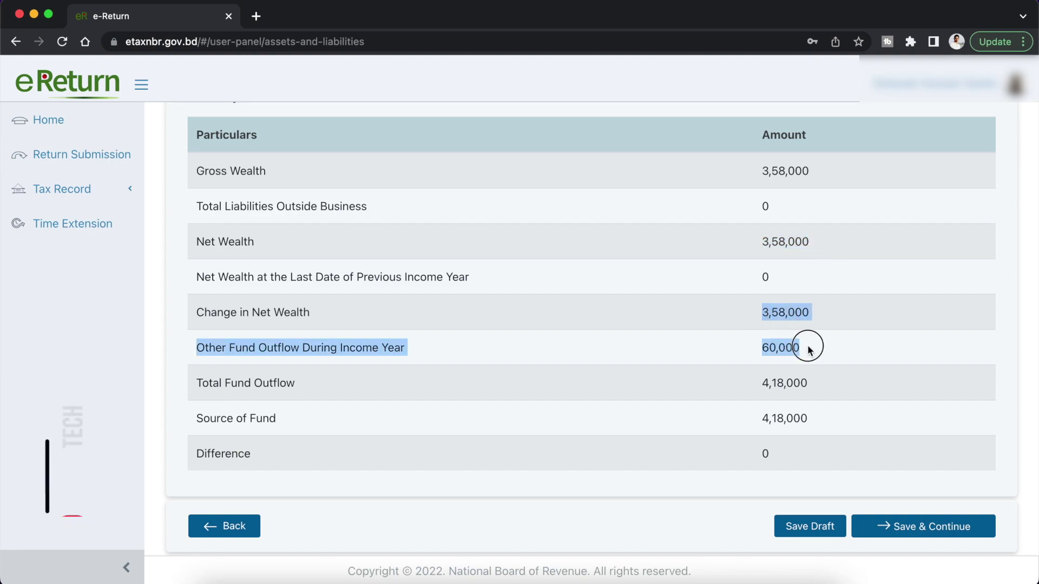
- Compare Total Fund Outflow with Source of Fund, check the Difference row, and recheck the Past Life Savings amount
left_click_drag(763, 384, 809, 382)
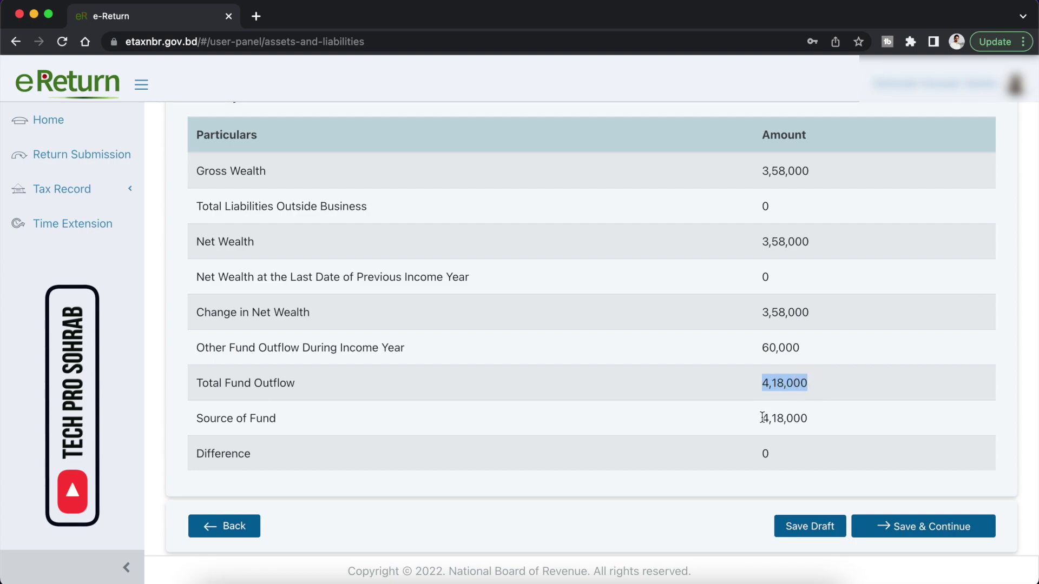
left_click_drag(762, 418, 823, 422)
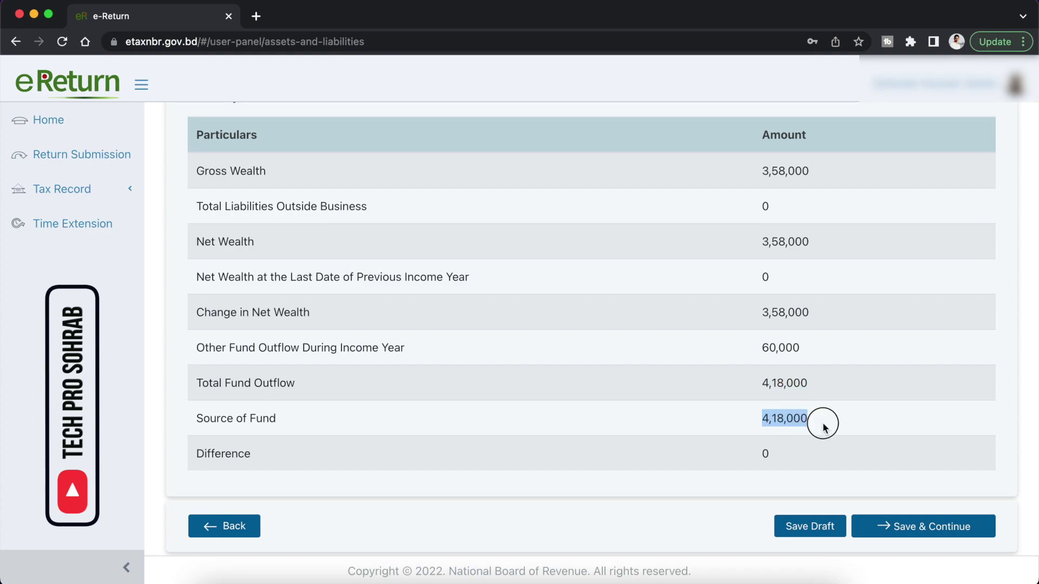
double_click(773, 384)
left_click_drag(760, 417, 841, 415)
left_click(783, 457)
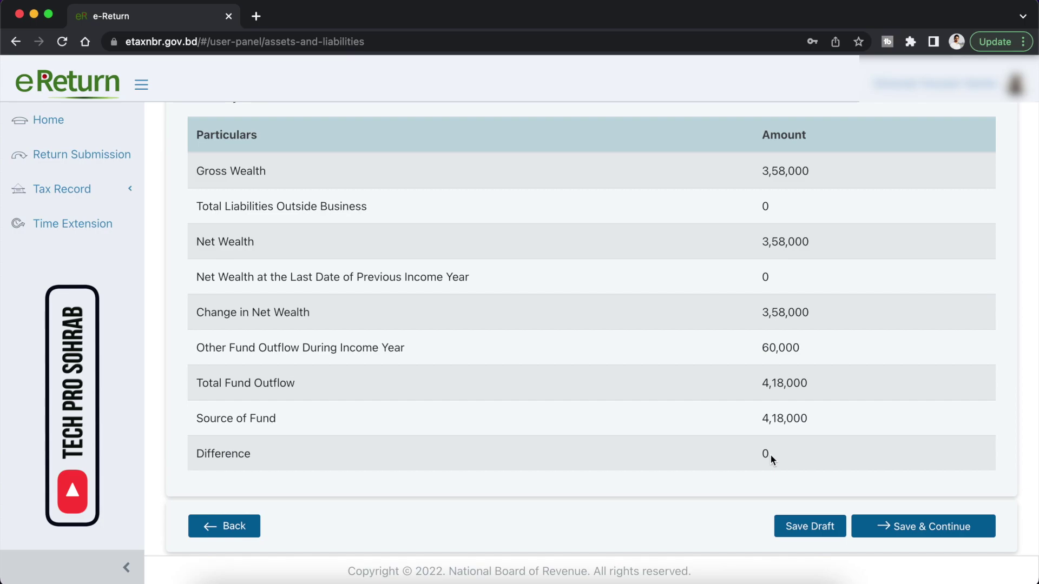
scroll(771, 459, "up", 10)
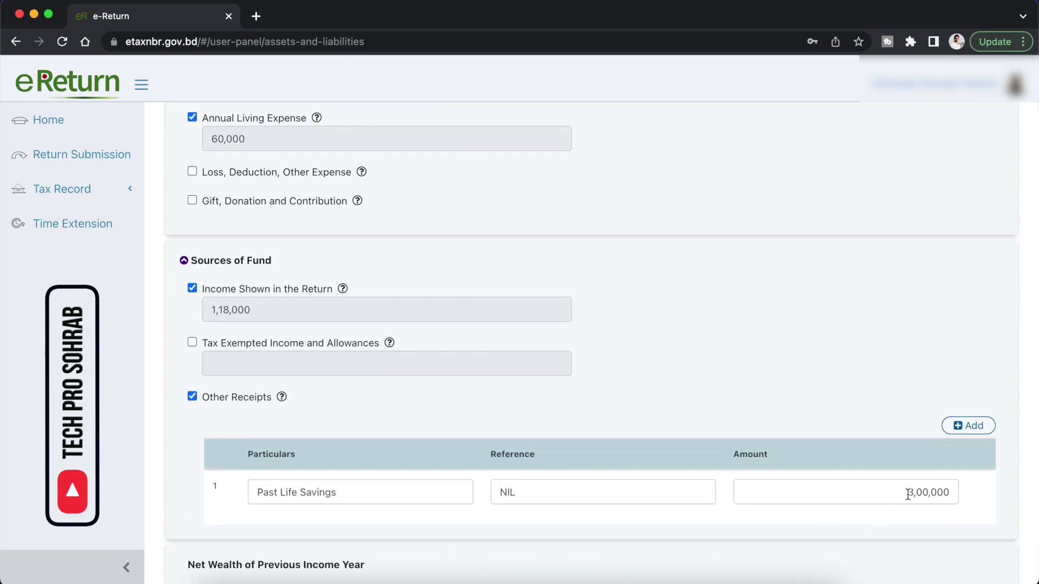
scroll(914, 495, "down", 10)
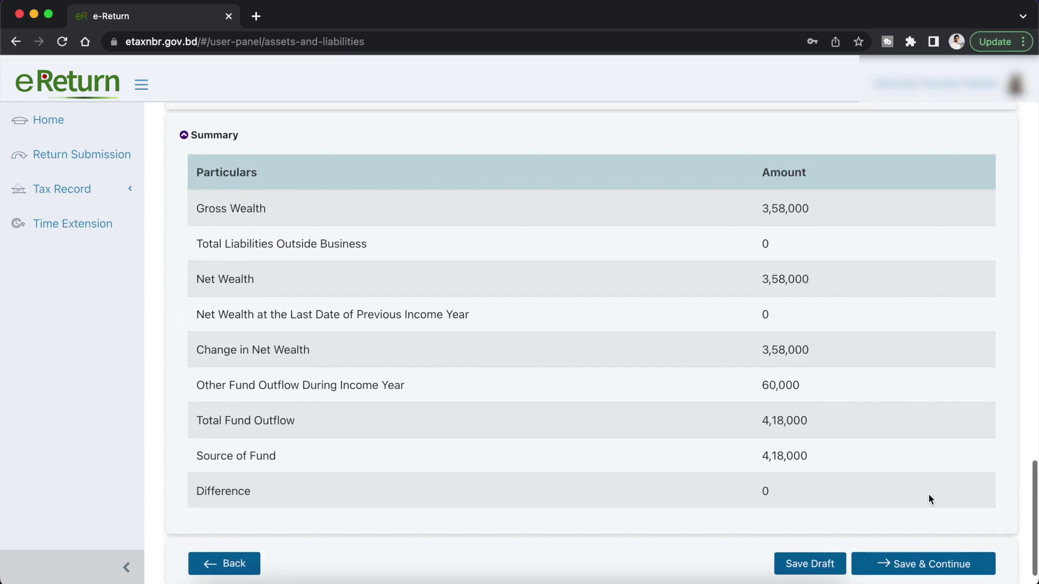
- Set the Past Life Savings amount to 2,00,000 and check the Difference row in the Summary
scroll(927, 493, "up", 10)
left_click_drag(914, 356, 903, 356)
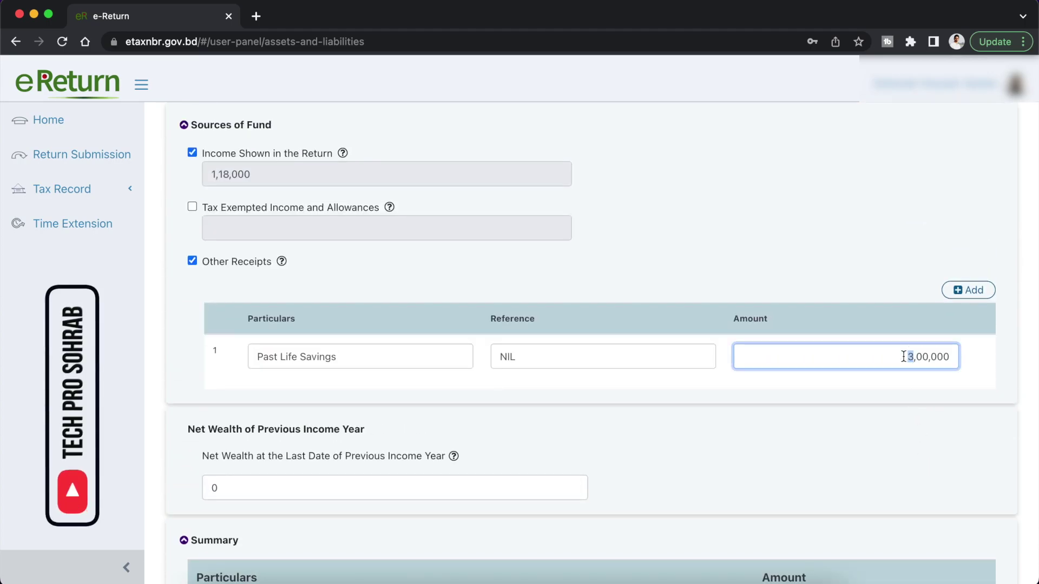
left_click(905, 402)
scroll(904, 402, "down", 8)
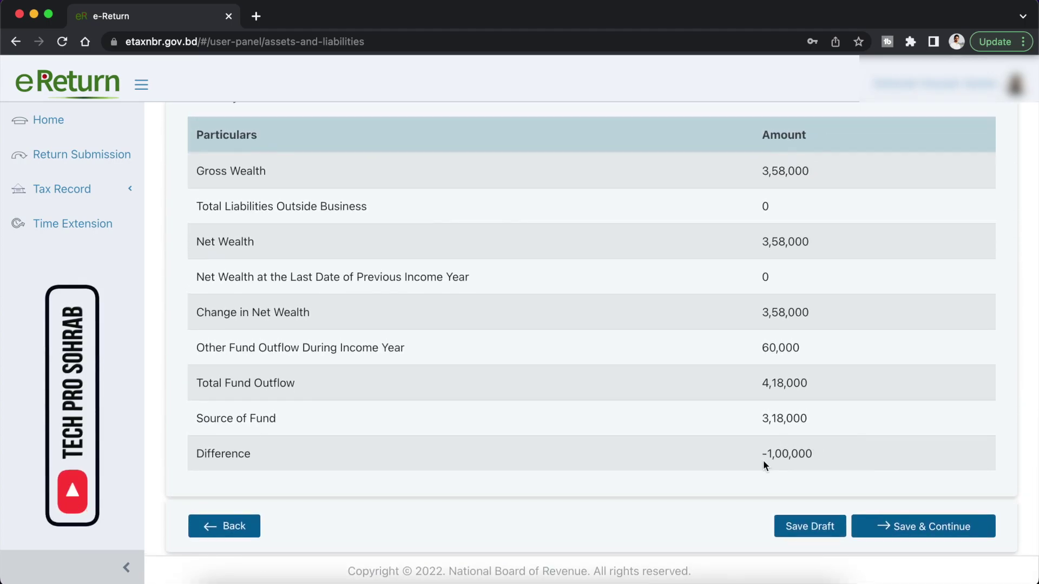
- Set the Past Life Savings amount under Other Receipts back to 3,00,000
scroll(829, 458, "up", 8)
left_click_drag(911, 427, 894, 428)
type("3,00,000")
left_click(883, 476)
- Set the Cash in Hand balance to 1,46,000, collapse the Liabilities section, and check the Summary's Difference row
scroll(882, 476, "up", 8)
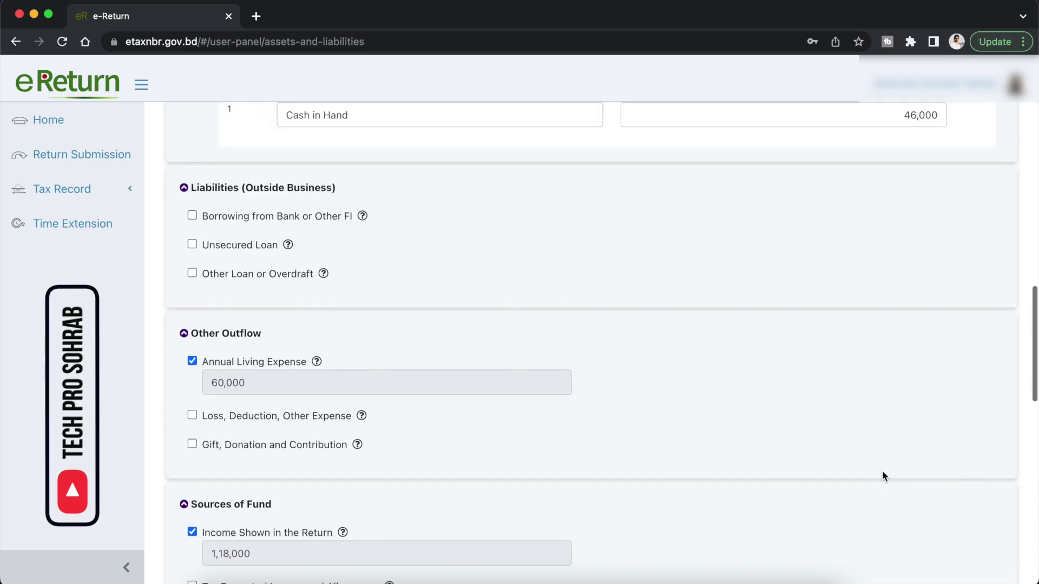
left_click(880, 260)
left_click(890, 334)
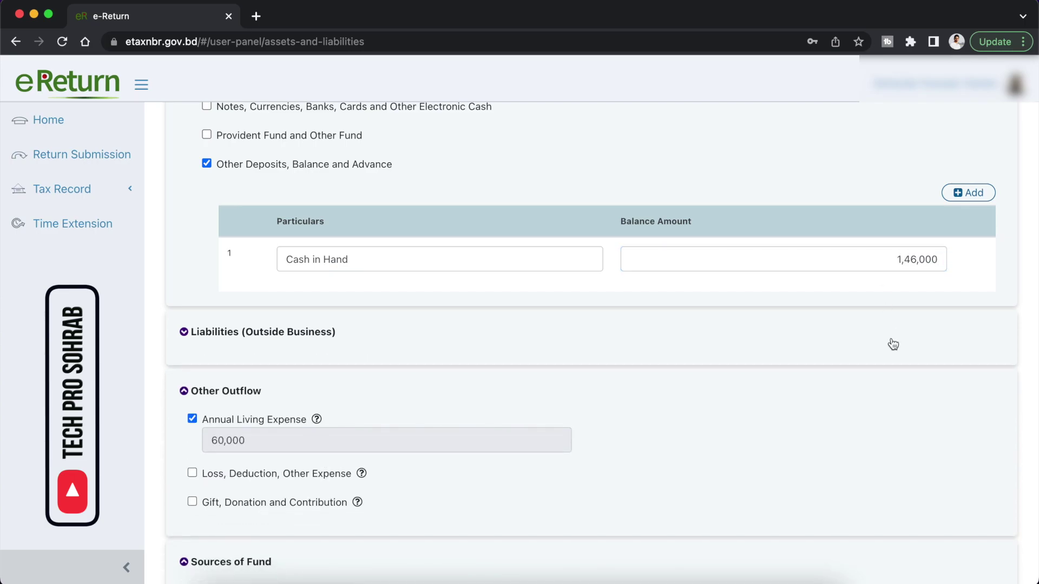
scroll(892, 344, "down", 10)
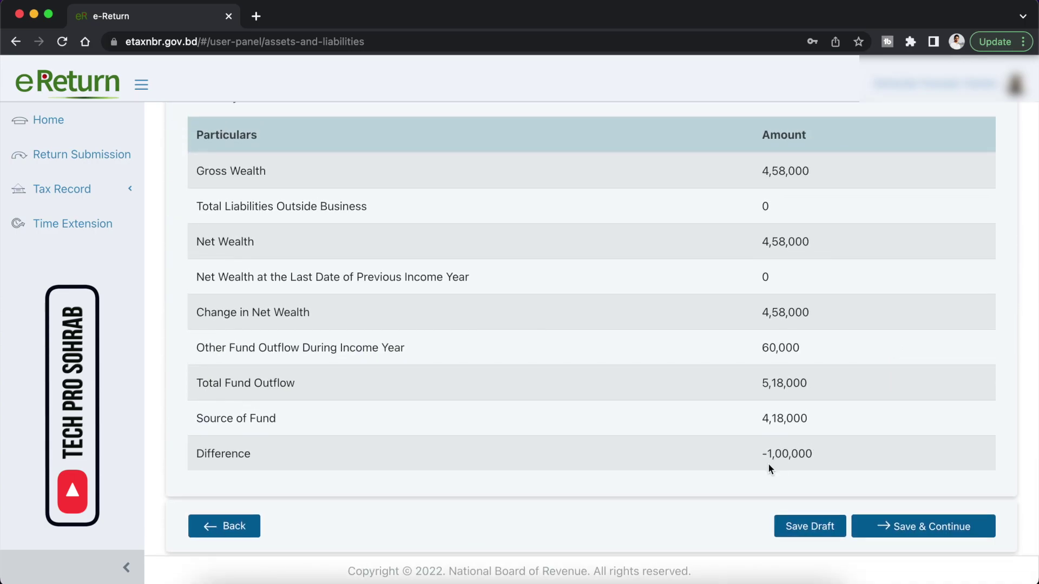
- Lower Past Life Savings under Other Receipts to 2,00,000 and compare Source of Fund with Total Fund Outflow
scroll(769, 469, "up", 4)
scroll(769, 469, "up", 5)
left_click_drag(913, 395, 883, 395)
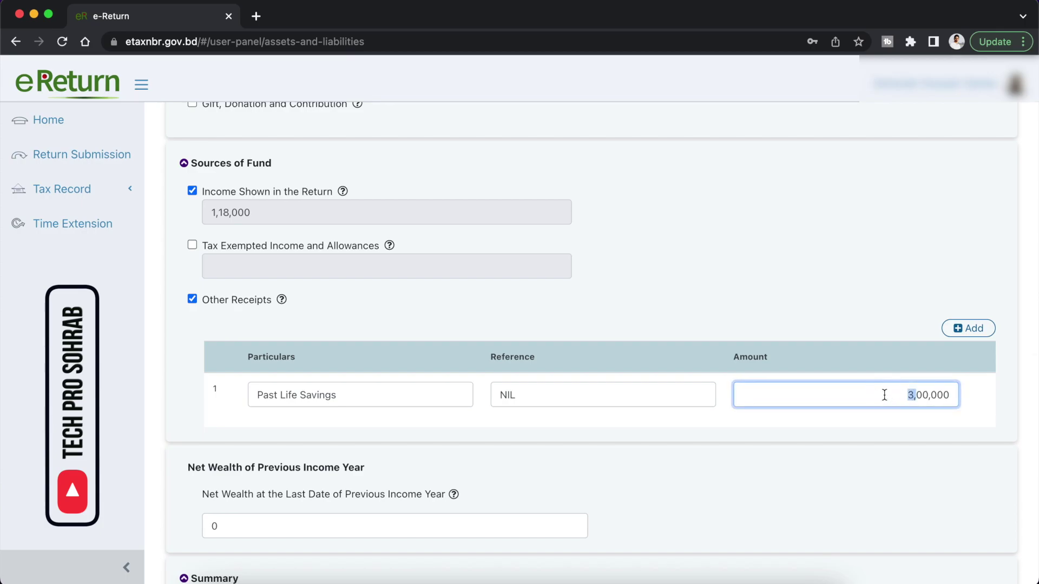
left_click(888, 419)
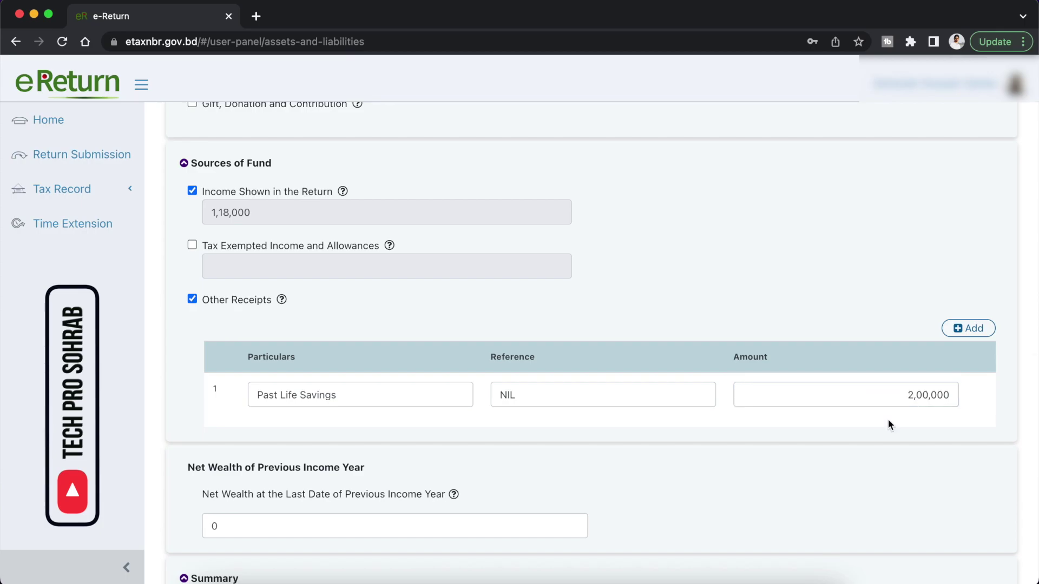
scroll(888, 420, "down", 10)
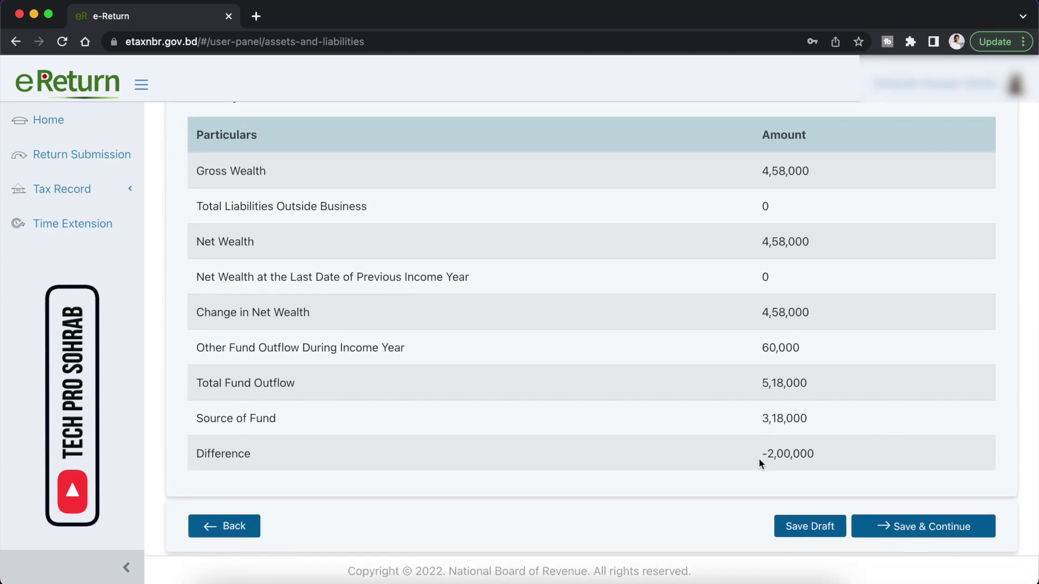
- Raise the Past Life Savings amount to 4,00,000 and check the Difference row in the Summary
scroll(823, 464, "up", 6)
scroll(824, 462, "up", 2)
left_click(891, 462)
double_click(919, 462)
type("04")
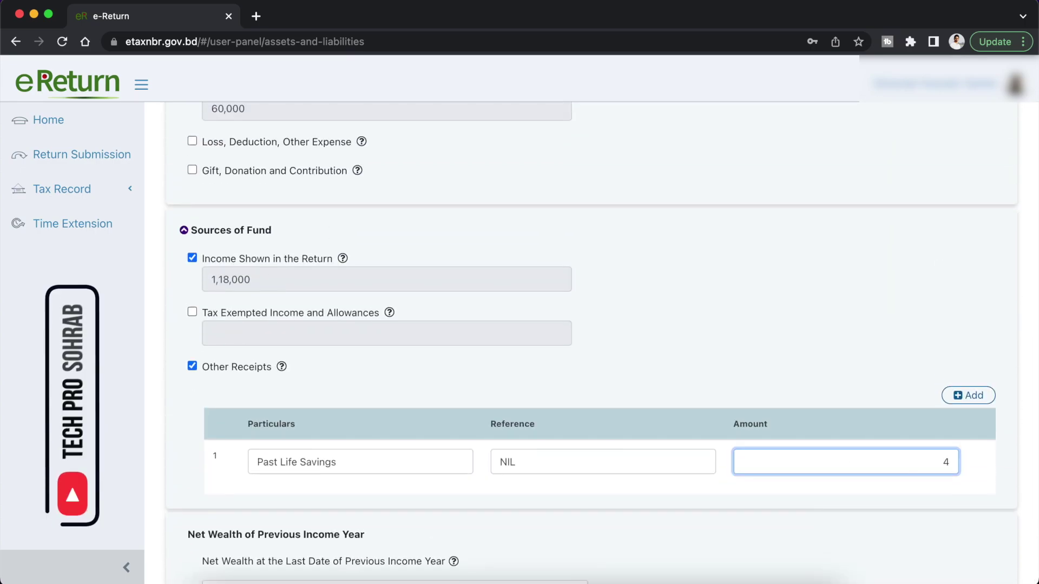
scroll(801, 456, "down", 10)
left_click_drag(801, 456, 695, 456)
left_click(693, 454)
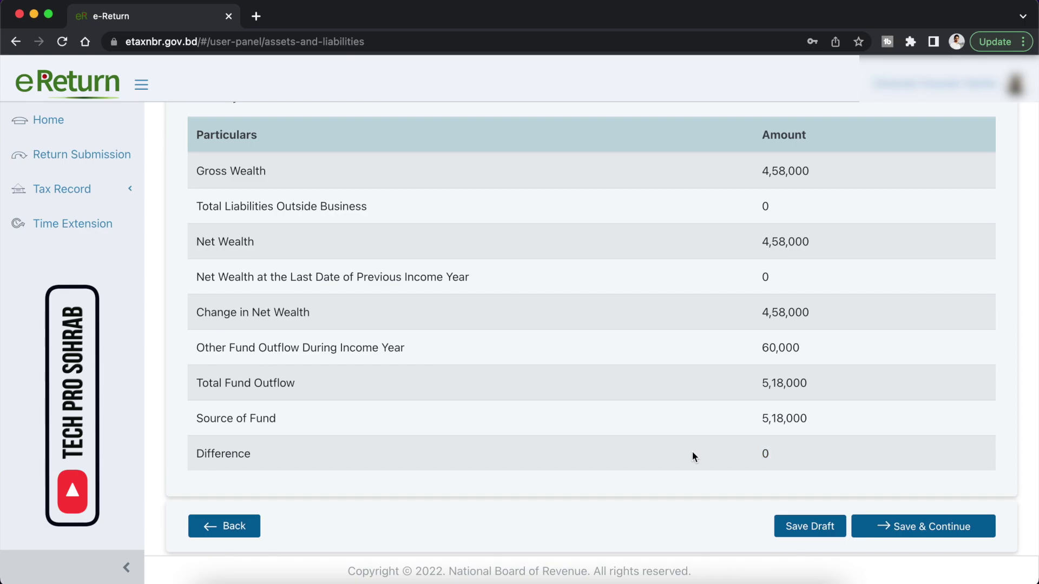
- Review the Past Life Savings, Cash in Hand, Other Outflow and Sources of Fund entries against the Summary totals
scroll(800, 450, "up", 10)
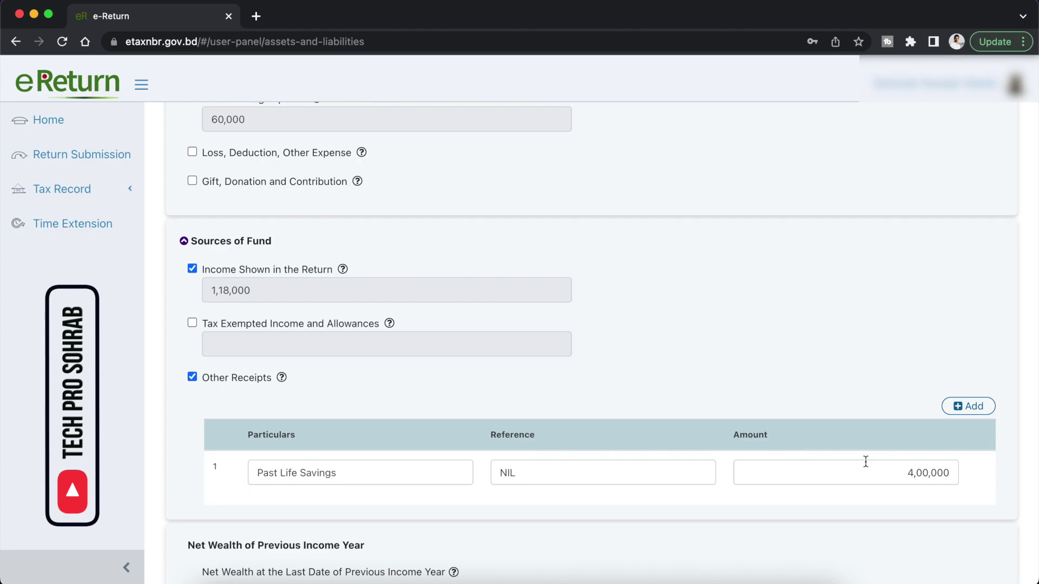
scroll(865, 462, "up", 10)
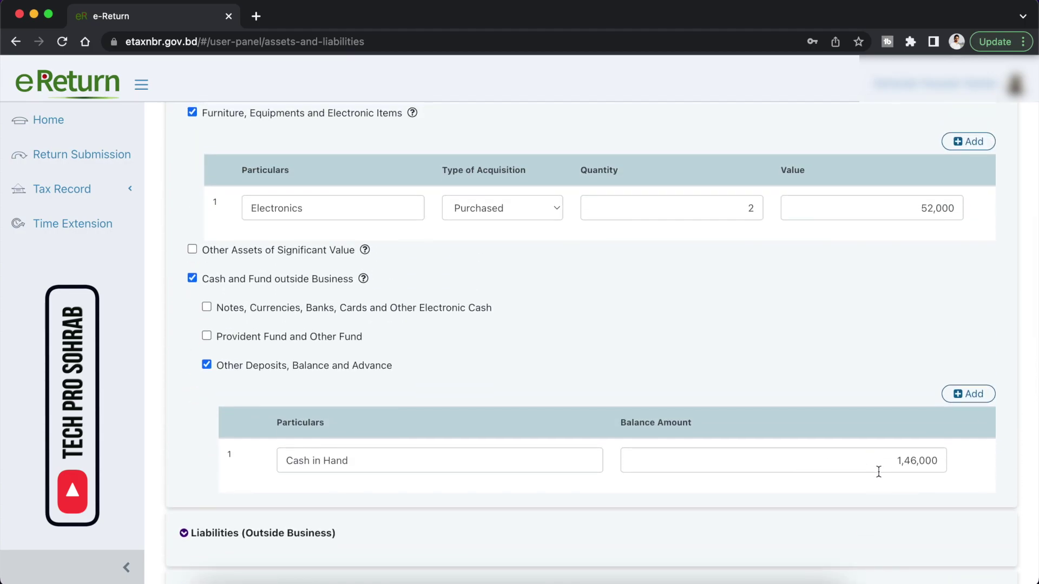
scroll(877, 471, "down", 15)
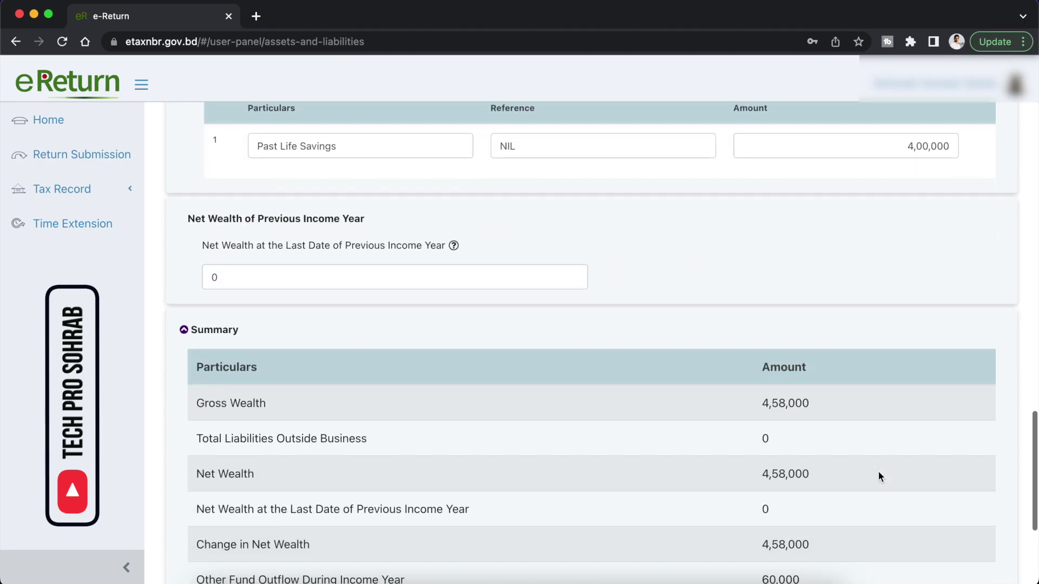
scroll(878, 472, "up", 1)
scroll(878, 471, "down", 3)
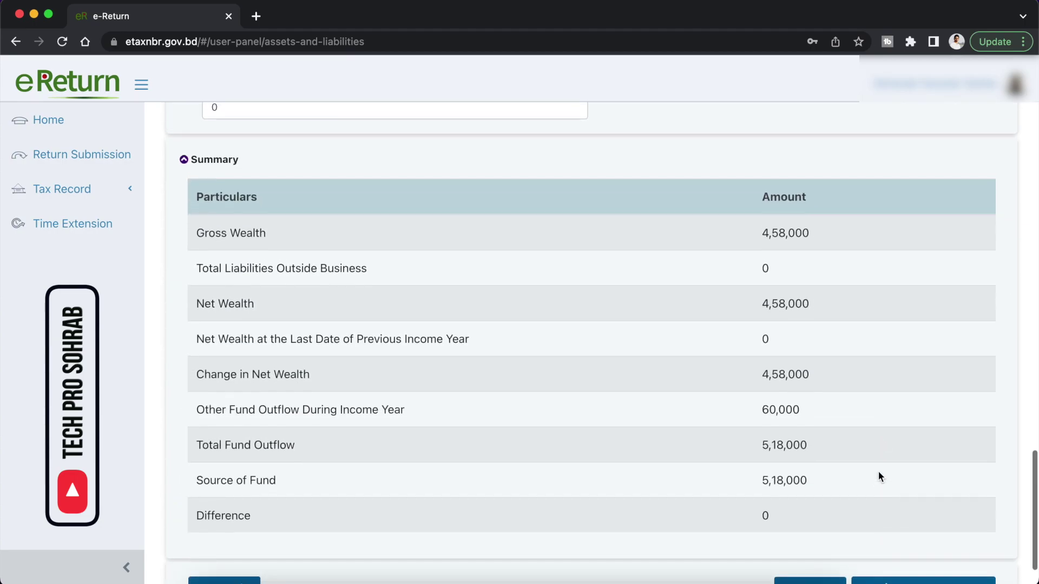
scroll(878, 471, "up", 7)
scroll(877, 471, "up", 5)
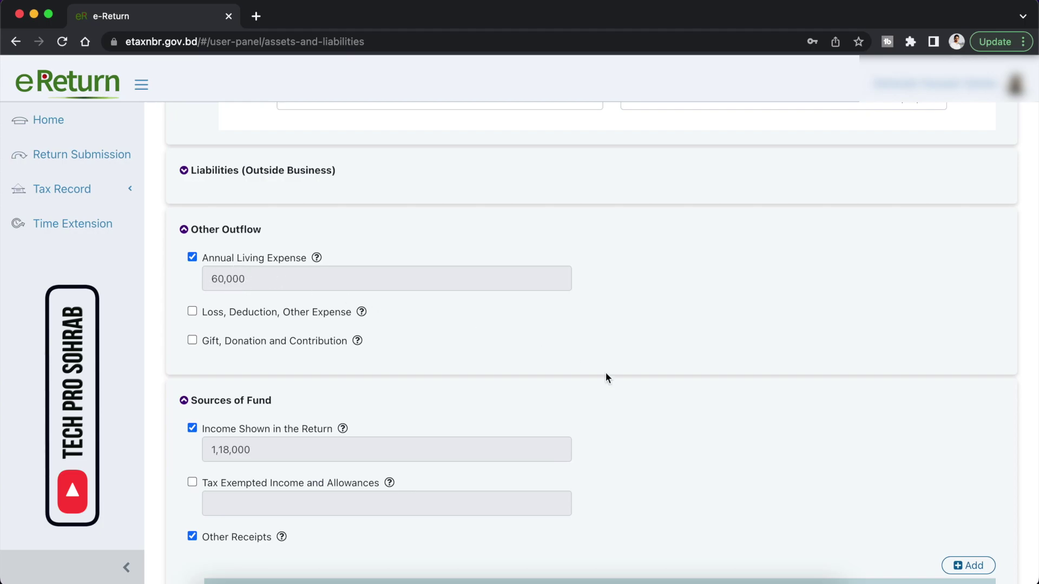
scroll(607, 377, "down", 10)
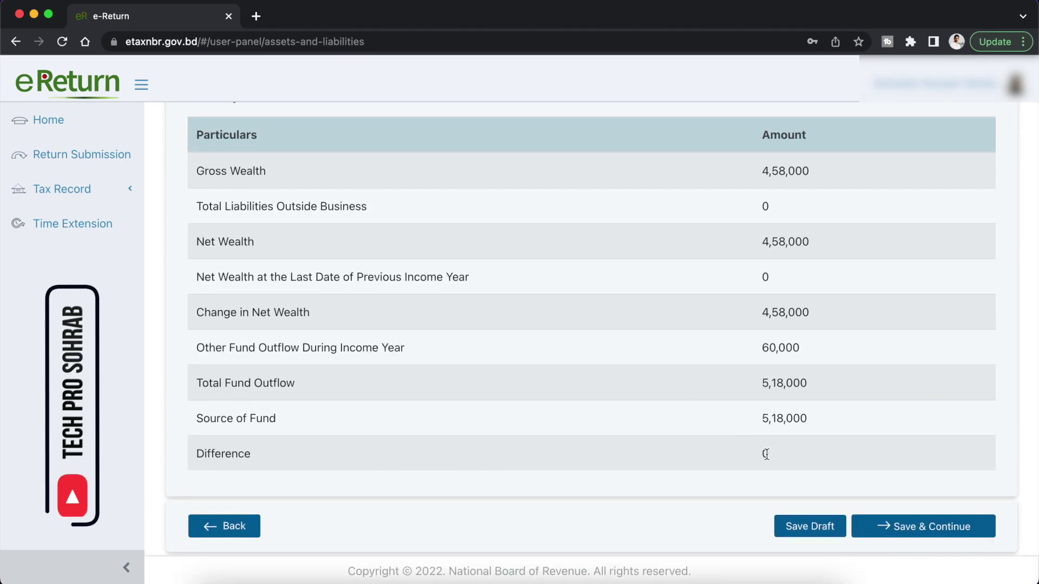
- Save the assets and liabilities, review the Tax & Payment computation and final payable, and proceed to the online return
left_click(907, 528)
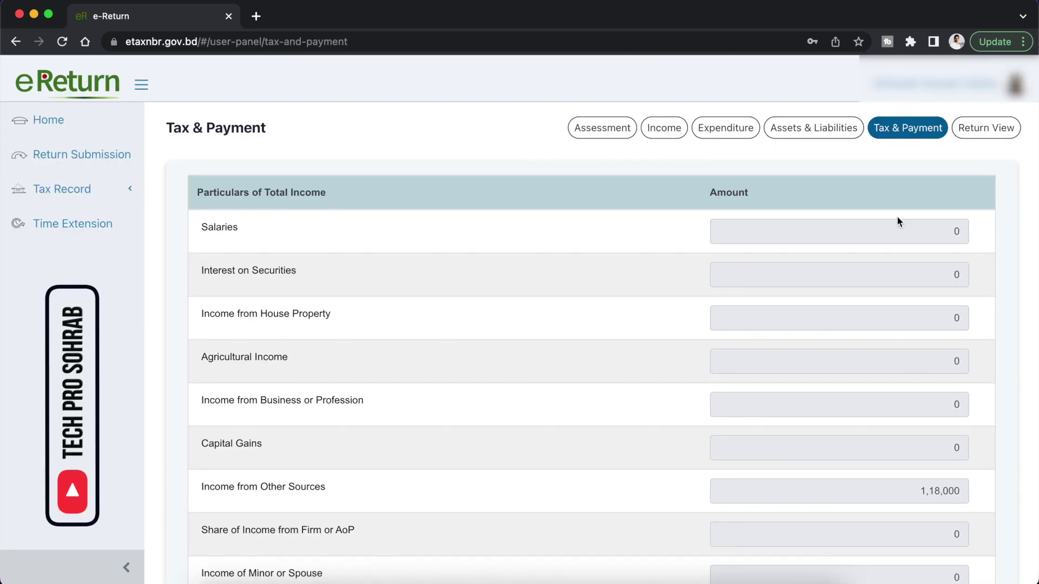
scroll(915, 311, "down", 3)
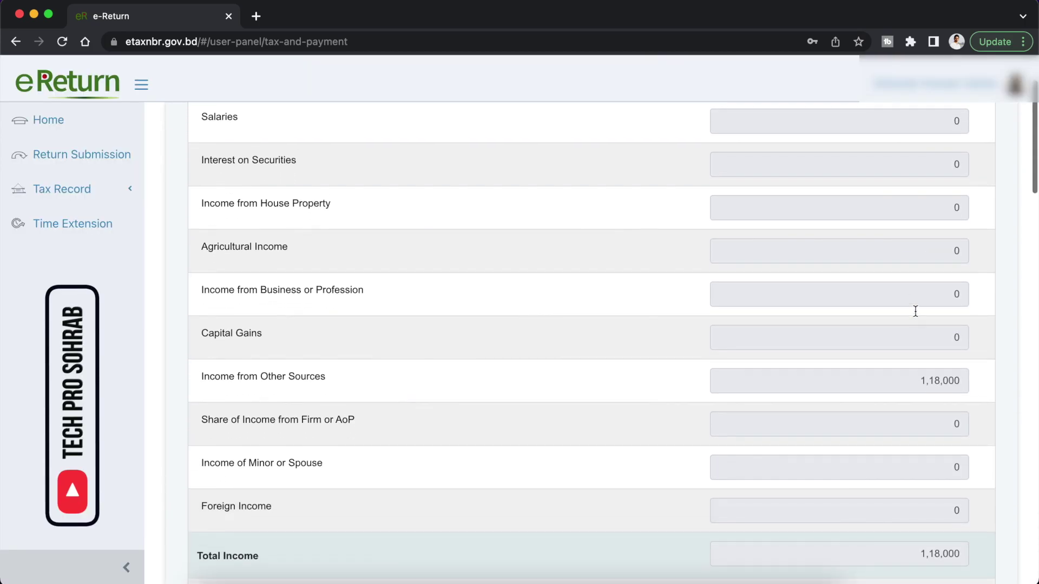
scroll(942, 384, "down", 12)
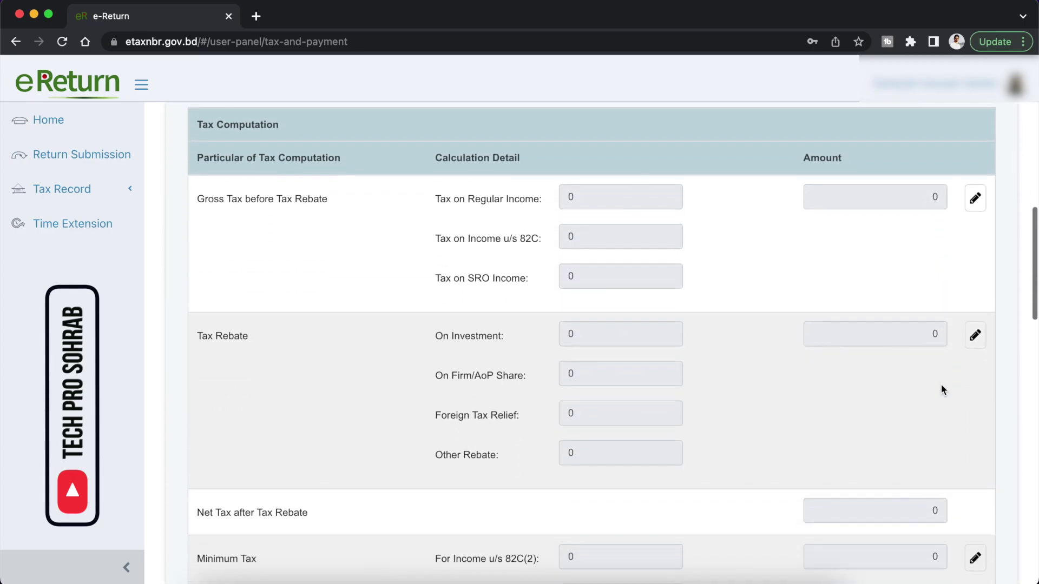
scroll(941, 385, "down", 15)
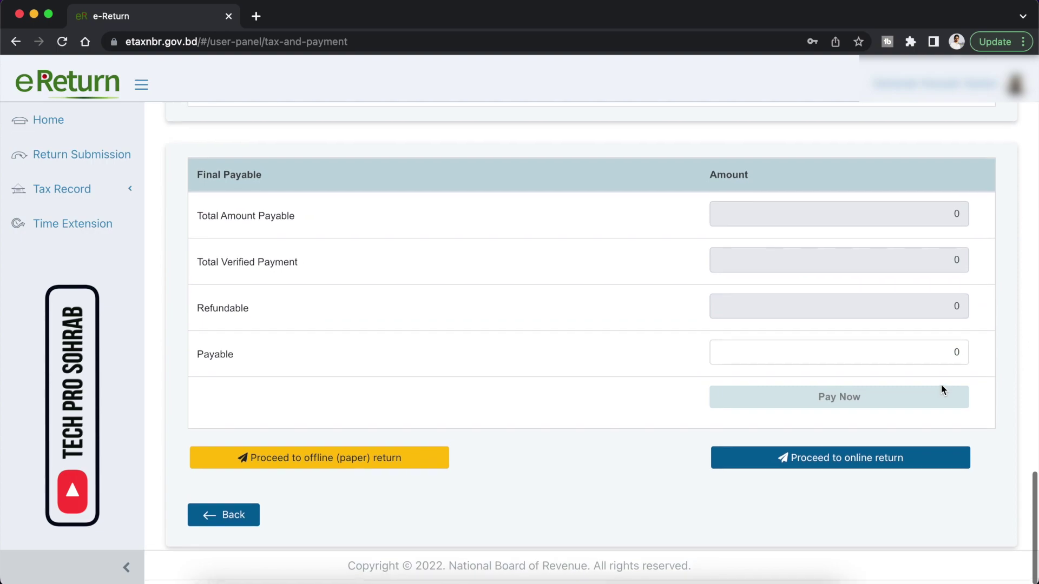
left_click(862, 466)
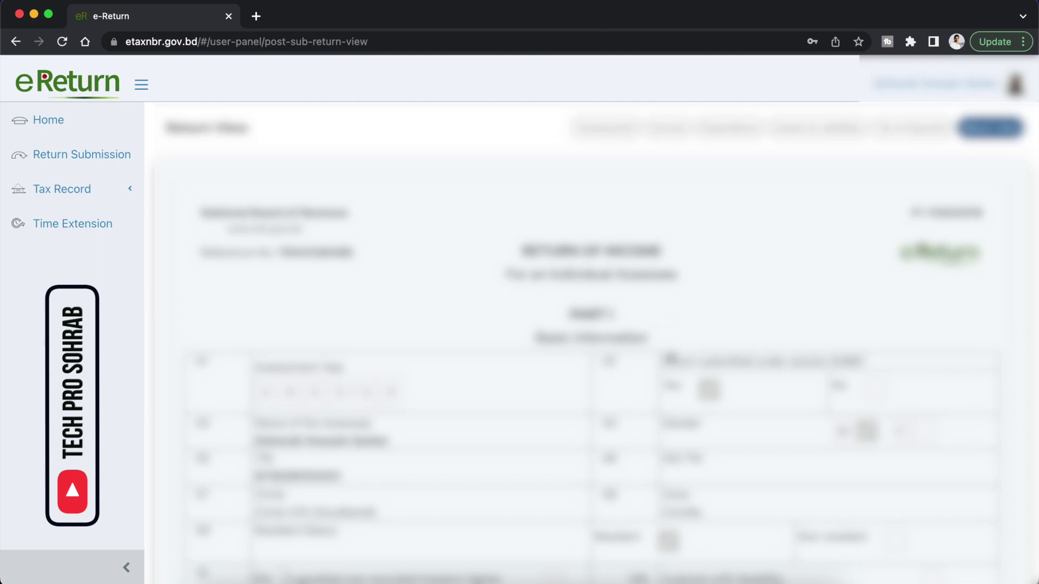
- Accept the verification declaration at the end of the Return View
scroll(666, 341, "down", 20)
scroll(671, 357, "down", 20)
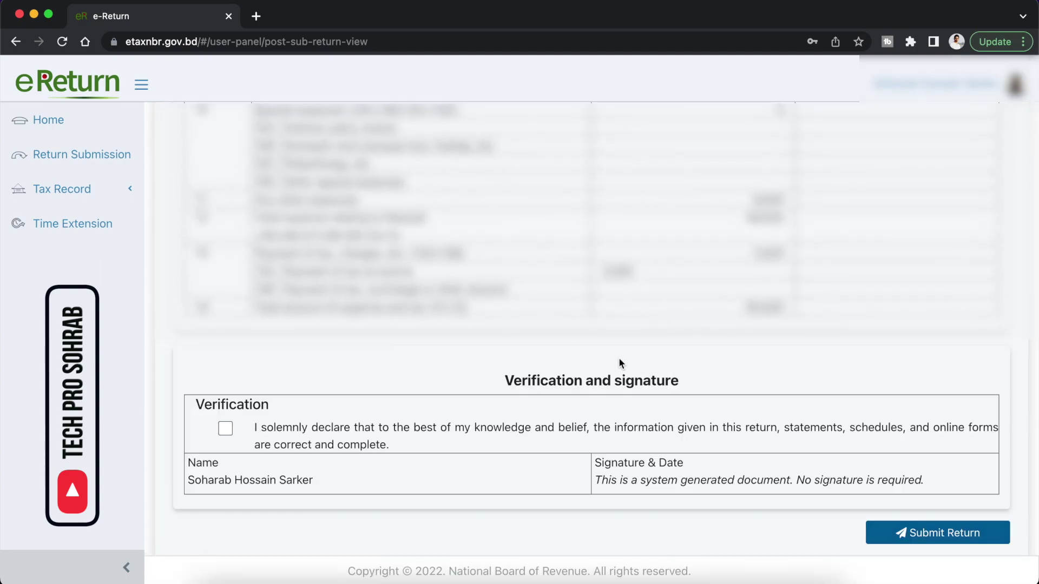
left_click(226, 430)
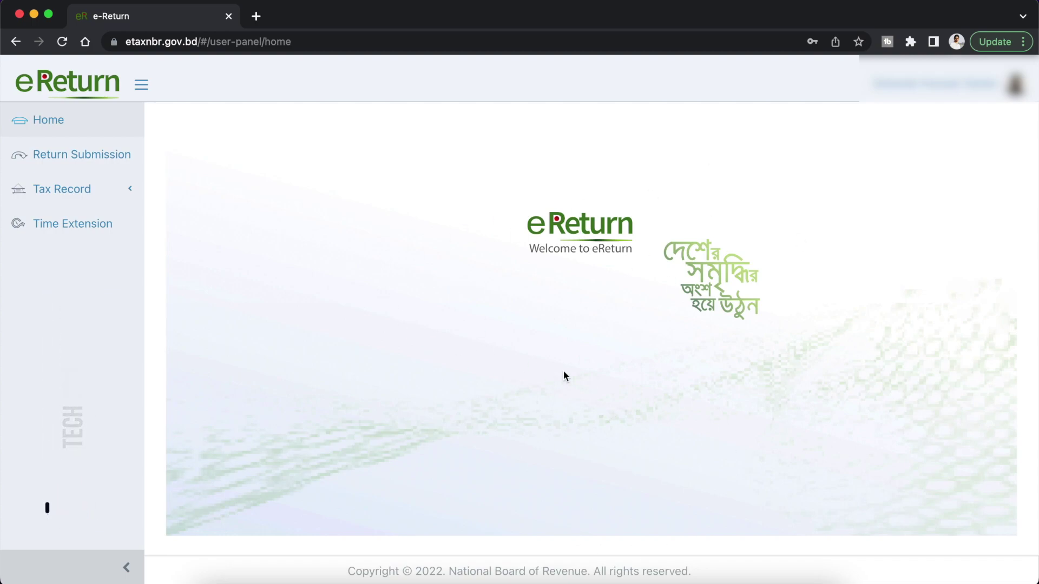
- Expand the Tax Record entry to show its certificates and other documents
left_click(134, 191)
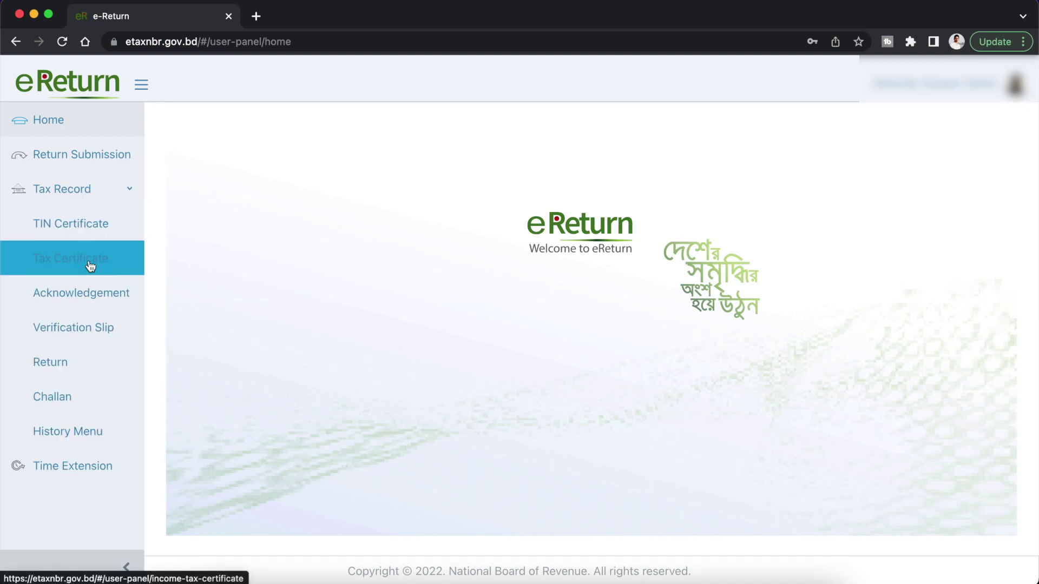